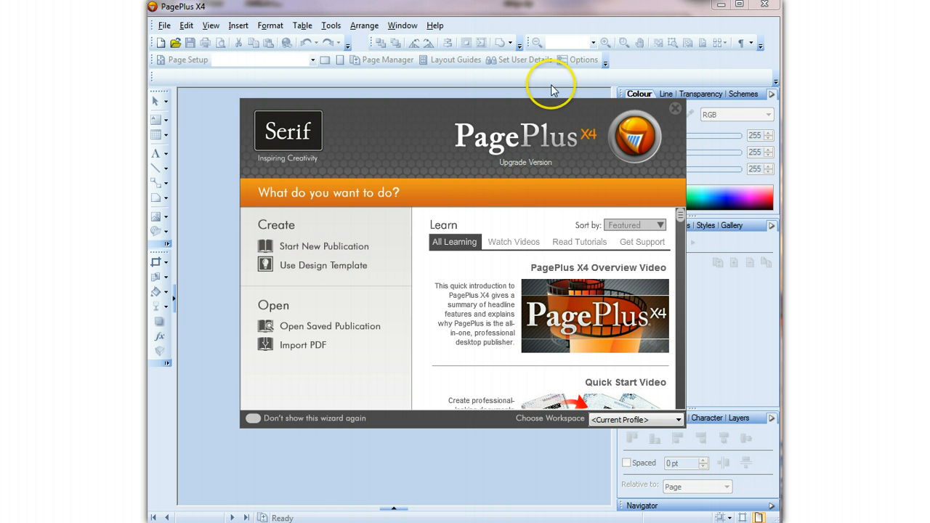
# Create a new publication with a custom page setup of A6 105 x 148 mm (Photo Tray) in landscape orientation.
pyautogui.click(292, 255)
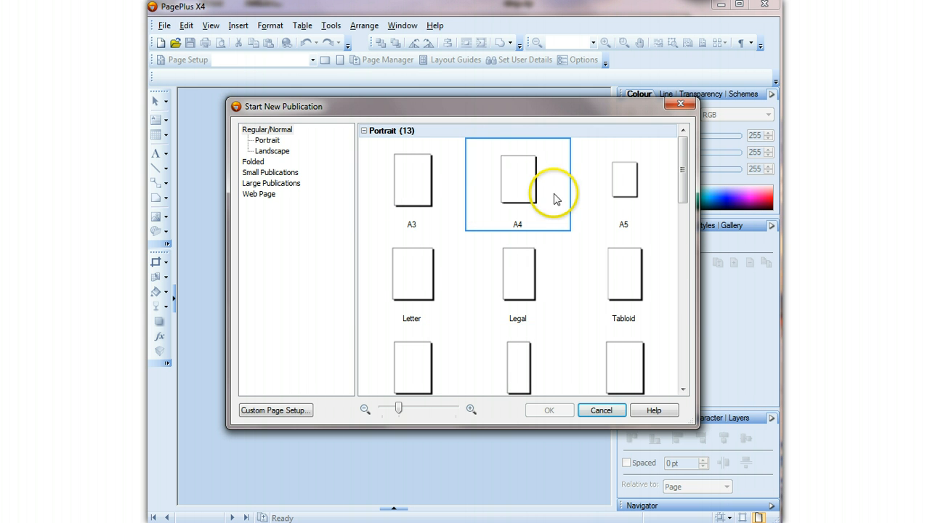
pyautogui.moveTo(681, 192); pyautogui.dragTo(677, 383)
pyautogui.click(303, 409)
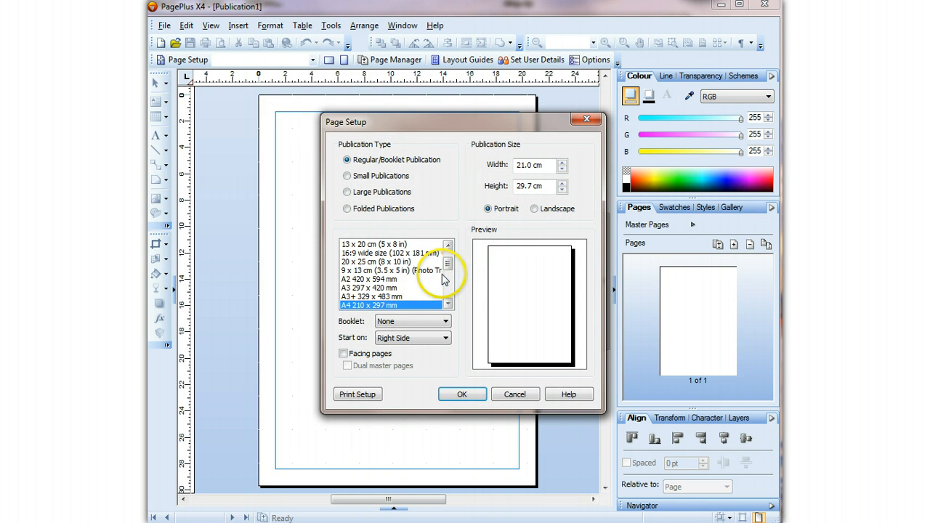
pyautogui.moveTo(446, 263); pyautogui.dragTo(447, 273)
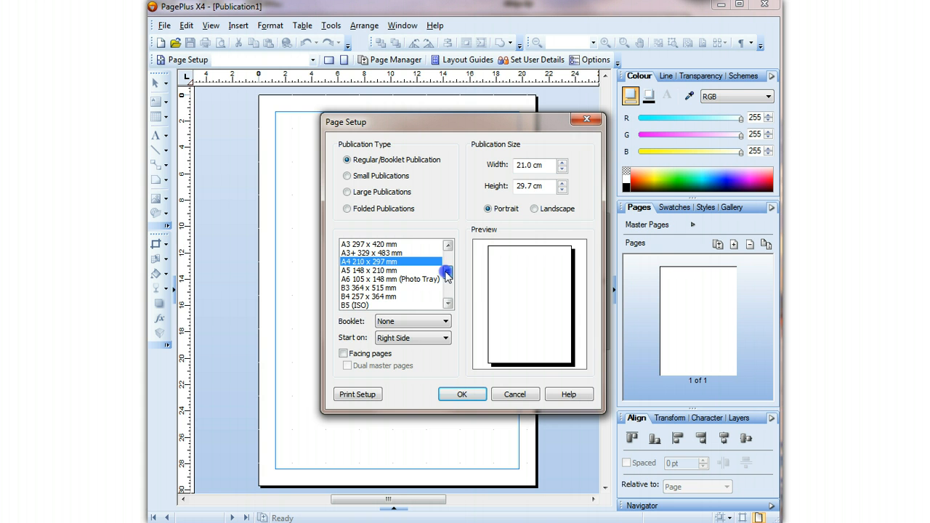
pyautogui.click(436, 281)
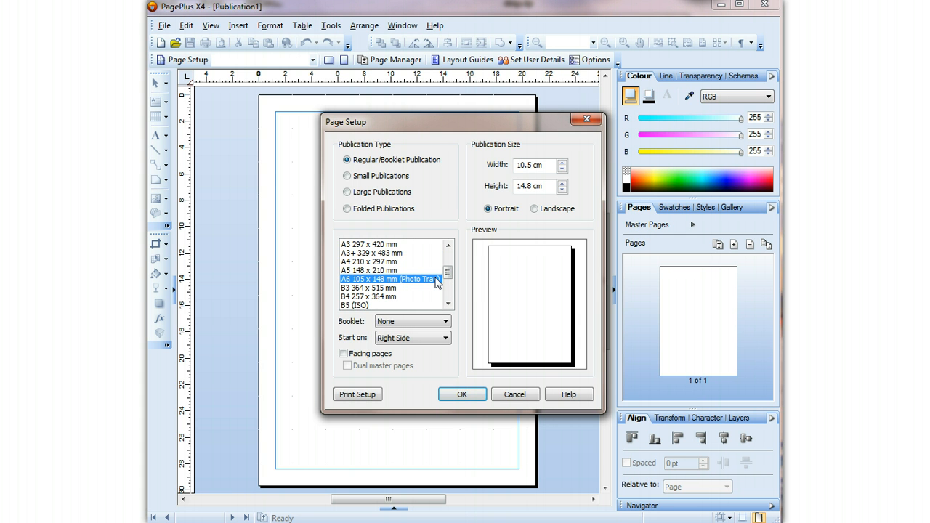
pyautogui.click(535, 209)
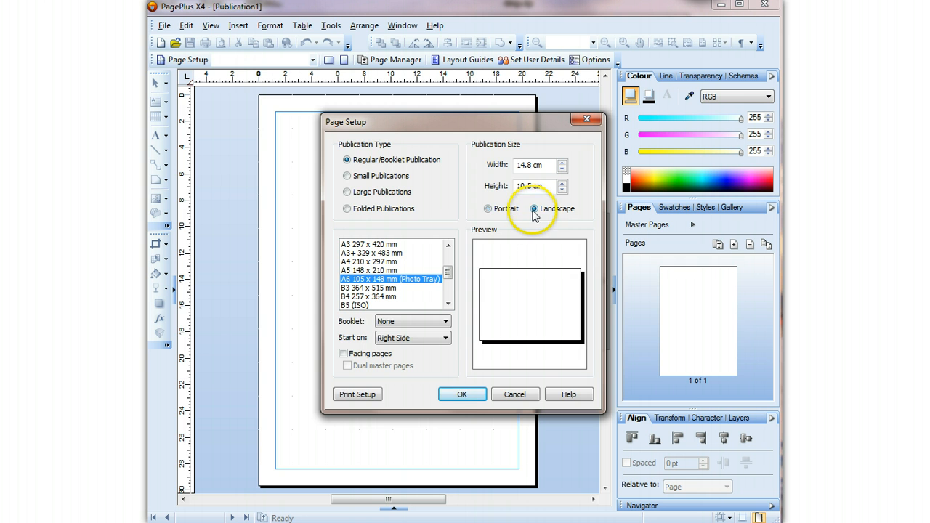
pyautogui.click(462, 394)
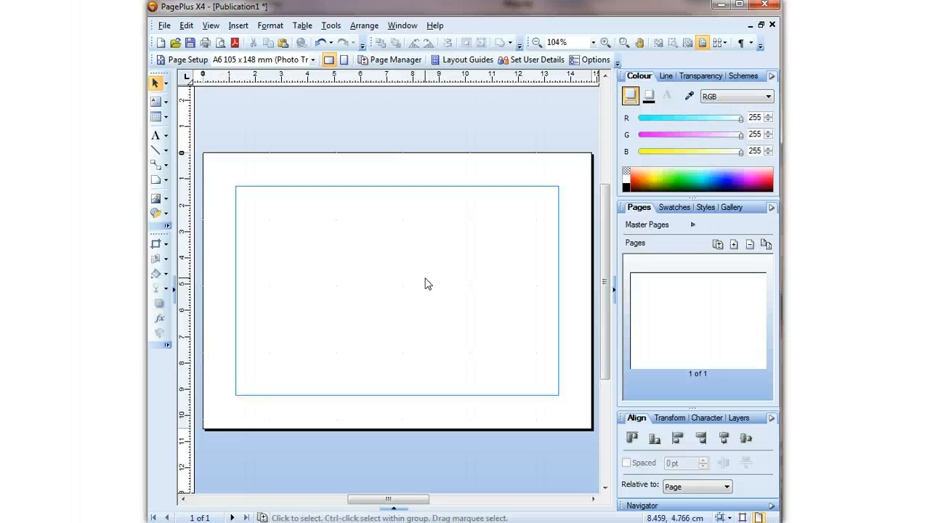
pyautogui.click(353, 347)
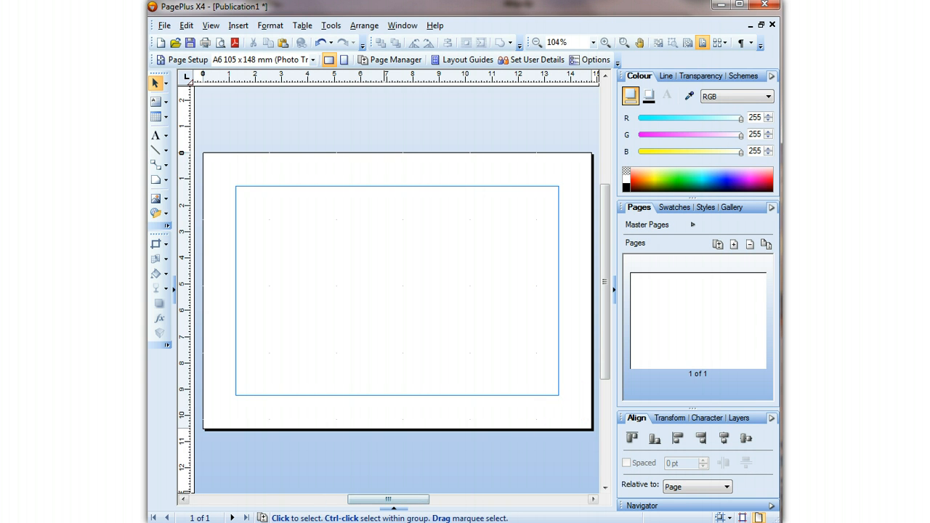
# Draw a Quick Rectangle covering the whole page and remove its outline.
pyautogui.click(159, 182)
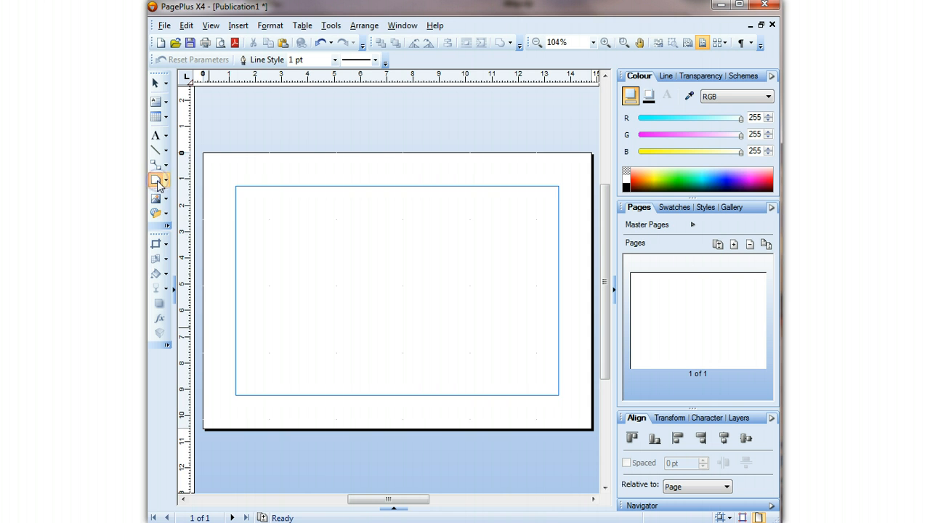
pyautogui.click(165, 182)
pyautogui.click(179, 187)
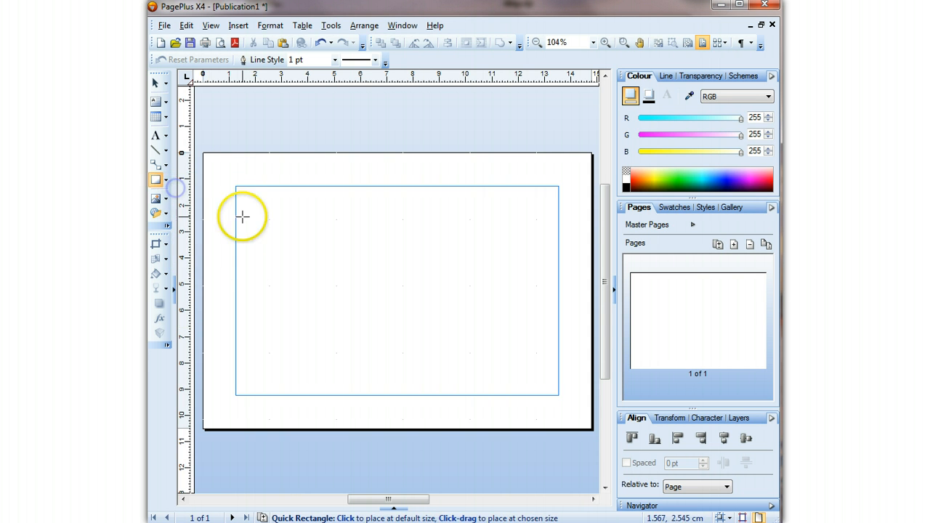
pyautogui.moveTo(204, 152); pyautogui.dragTo(594, 434)
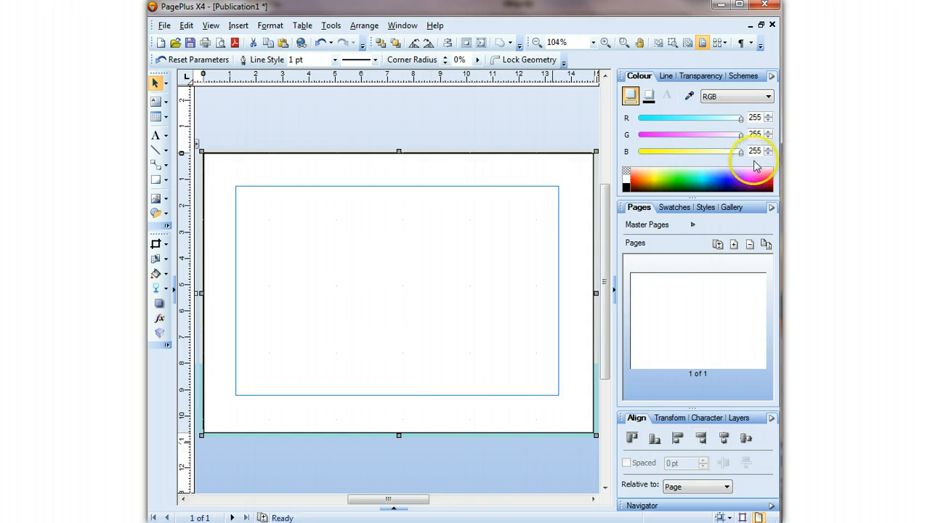
pyautogui.click(648, 96)
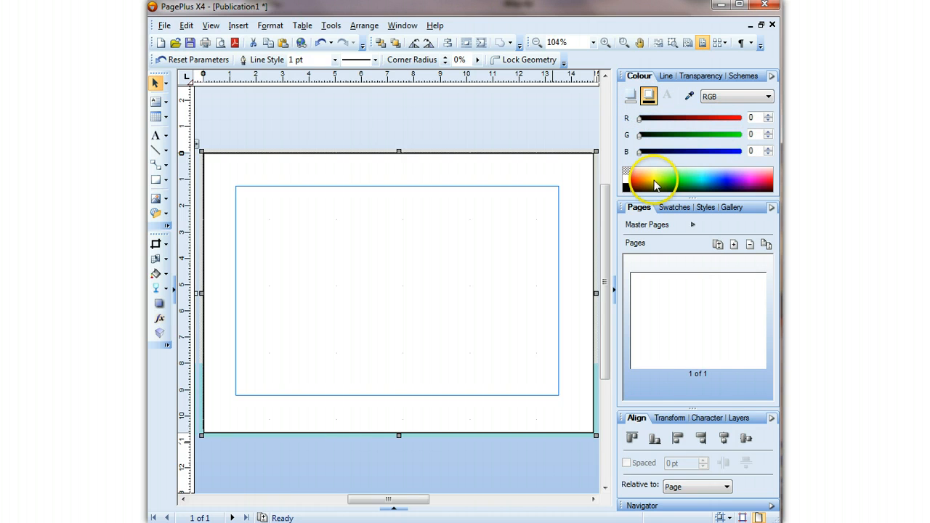
pyautogui.click(628, 173)
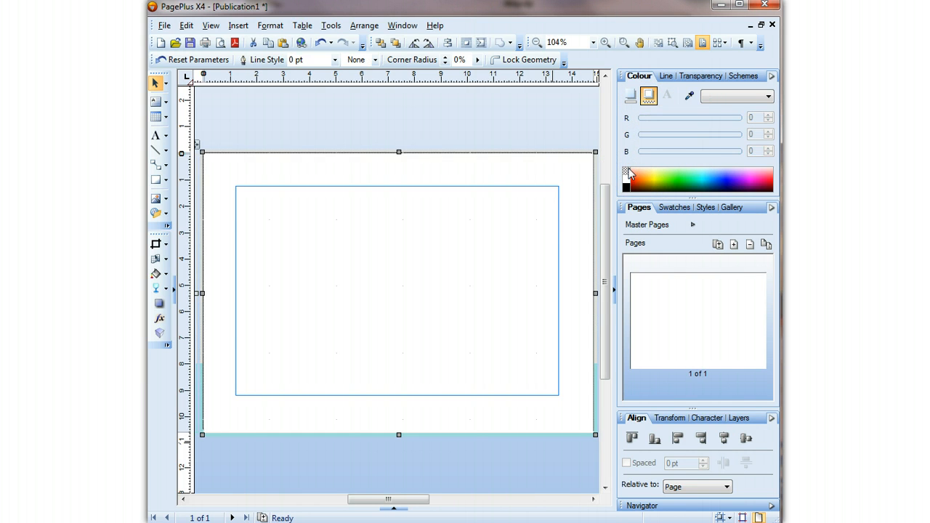
# Try peach and pink fills on the rectangle and settle on light pink, RGB 255, 174, 233.
pyautogui.click(631, 96)
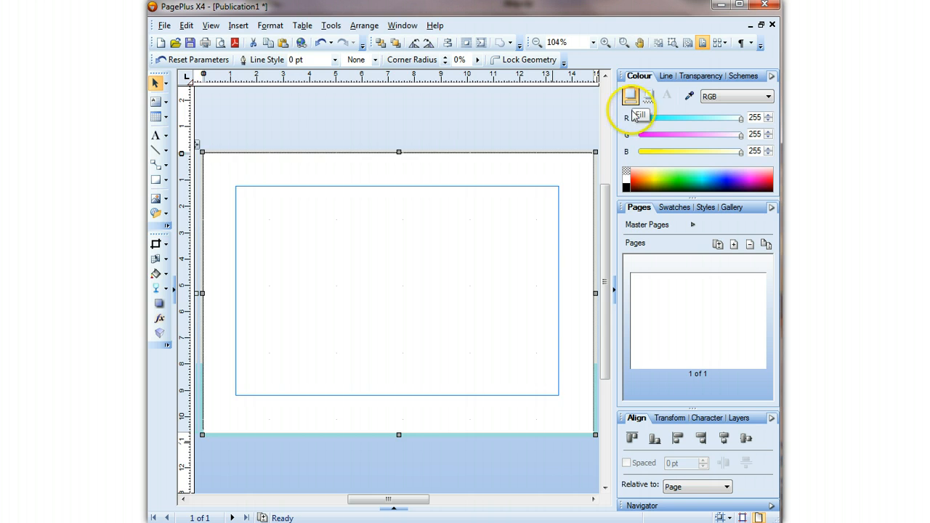
pyautogui.click(635, 173)
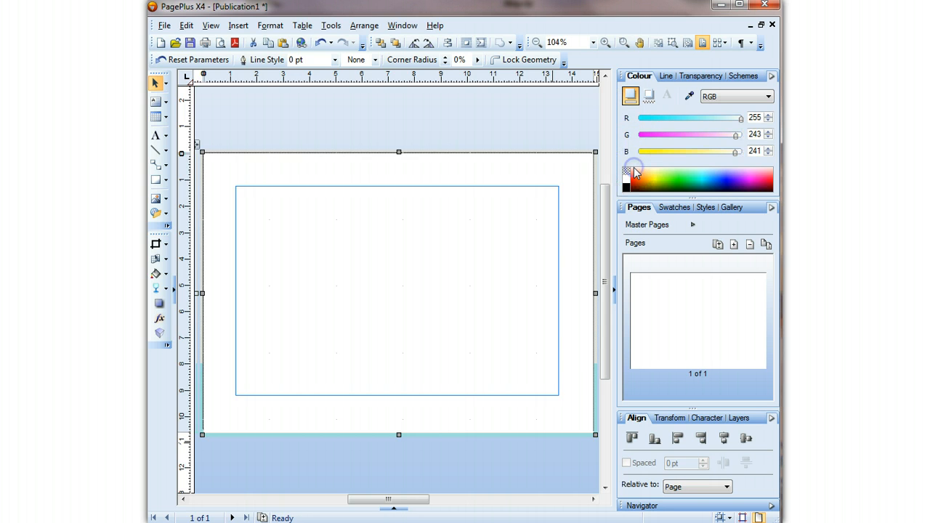
pyautogui.click(644, 179)
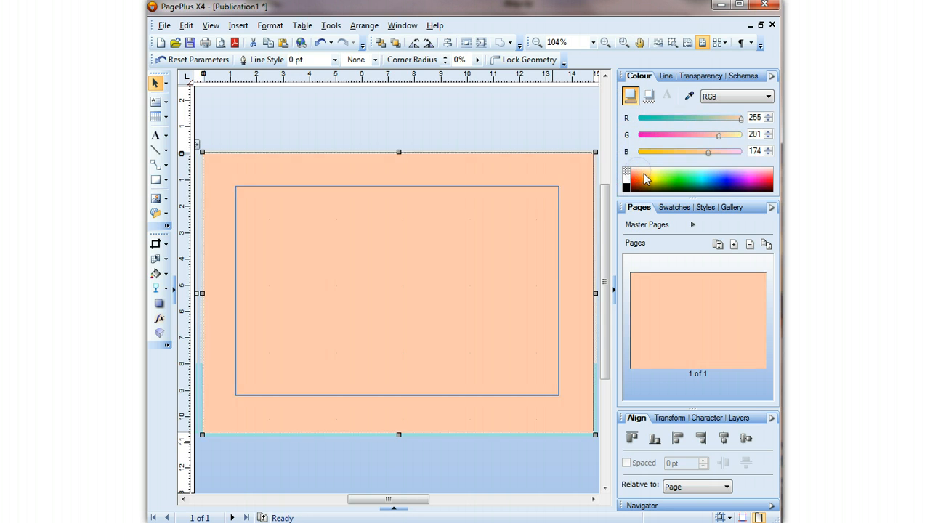
pyautogui.click(641, 175)
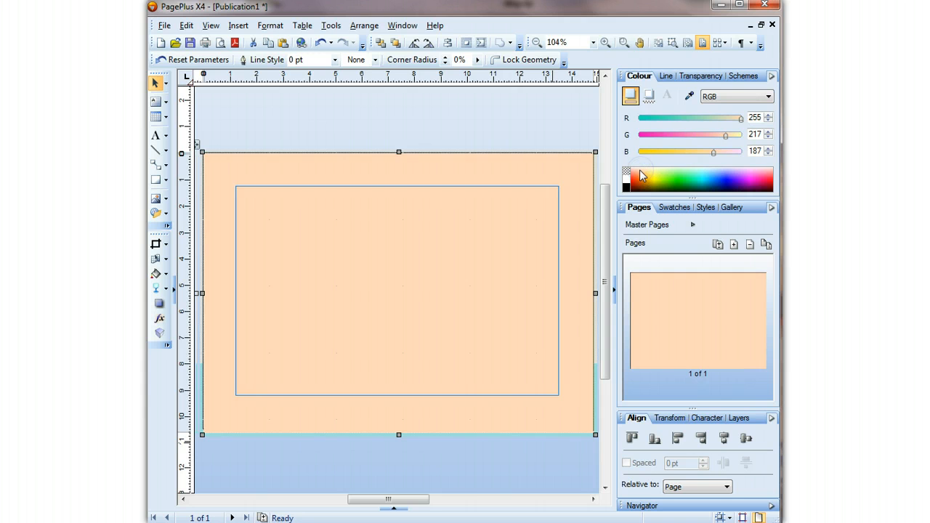
pyautogui.click(637, 170)
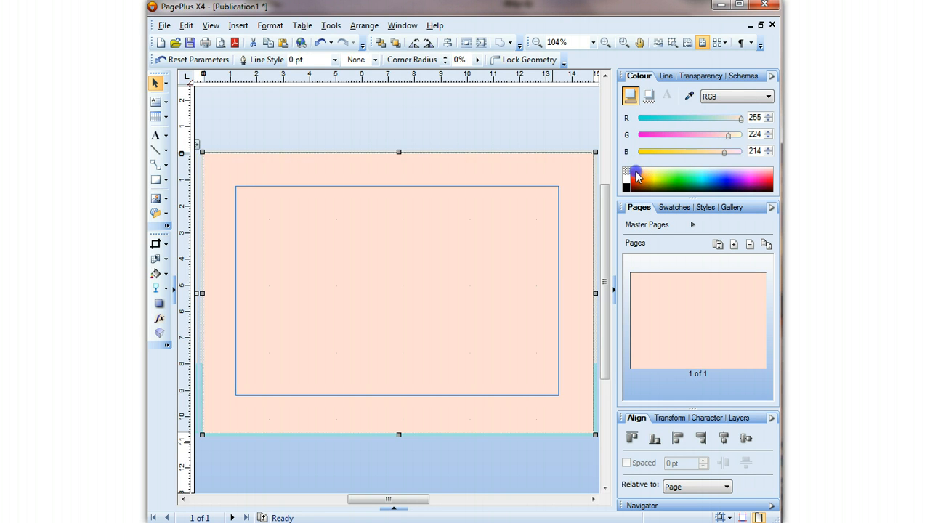
pyautogui.click(636, 178)
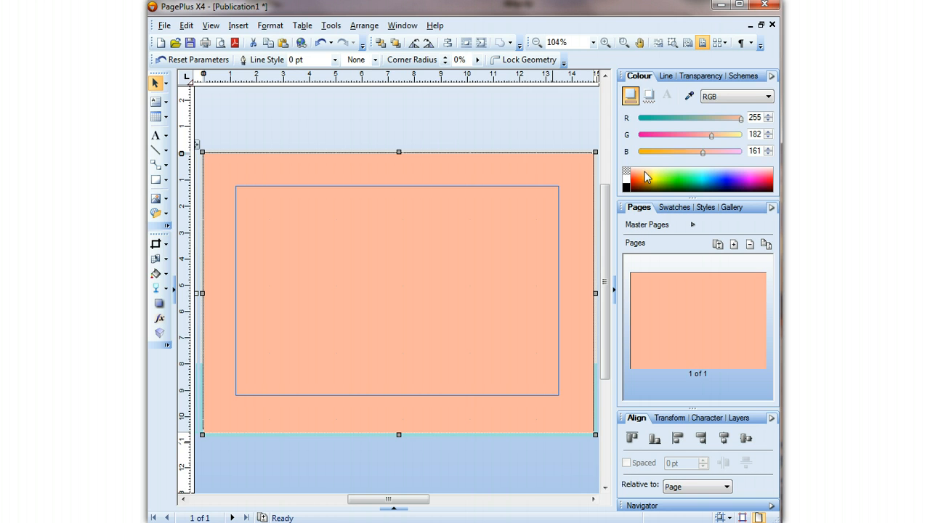
pyautogui.click(645, 177)
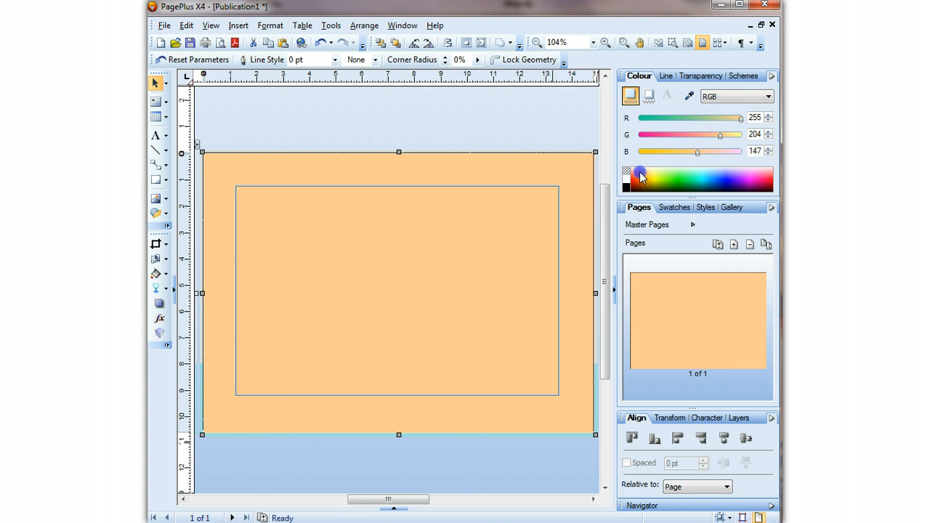
pyautogui.click(639, 173)
pyautogui.click(637, 172)
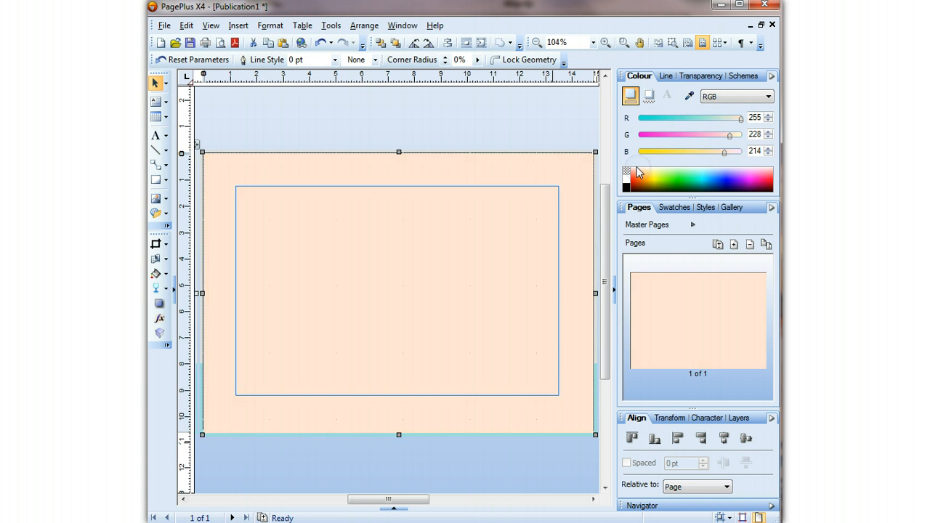
pyautogui.click(628, 178)
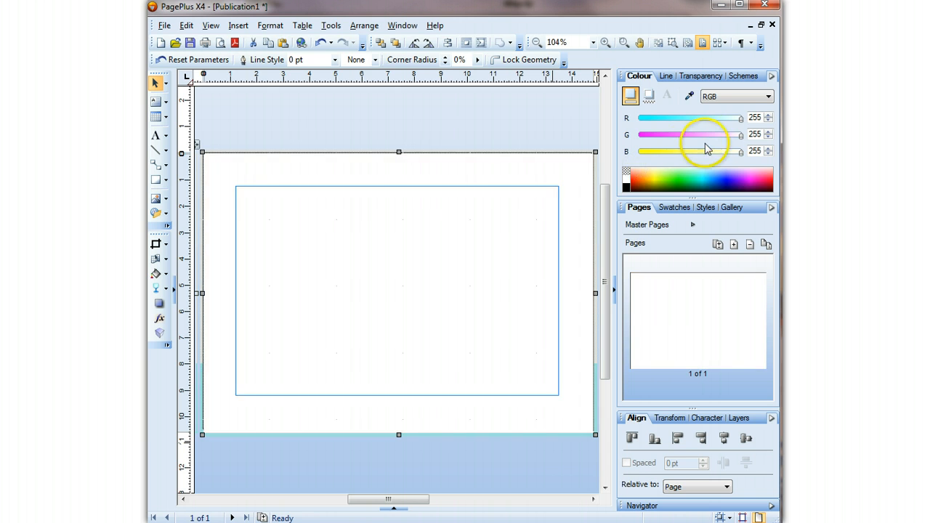
pyautogui.click(640, 173)
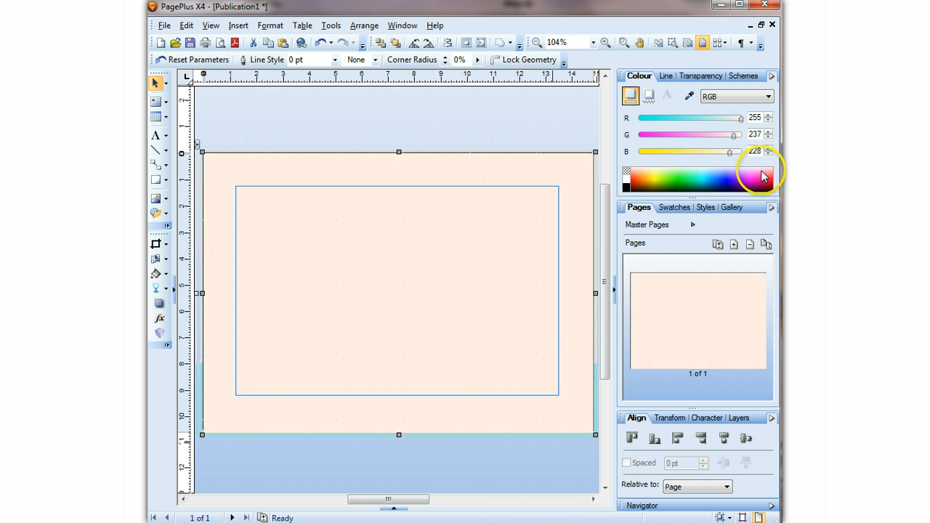
pyautogui.click(763, 176)
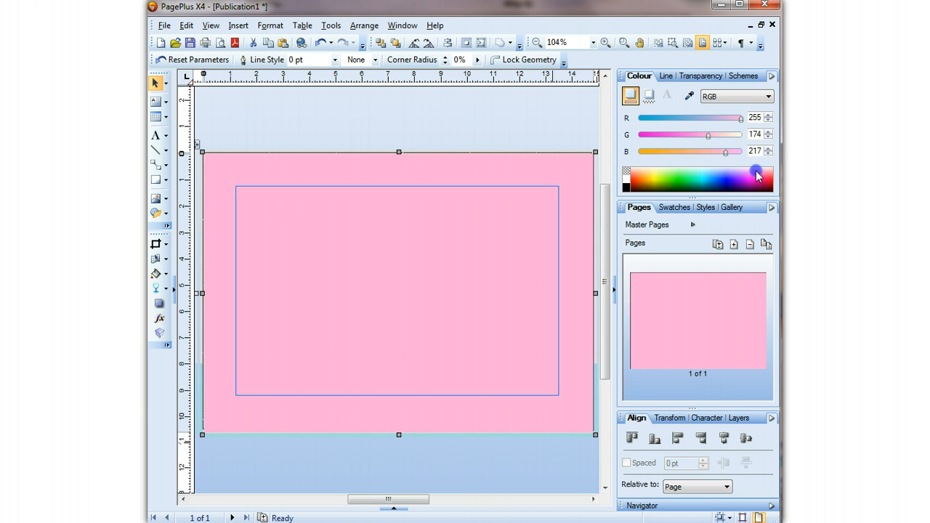
pyautogui.click(747, 177)
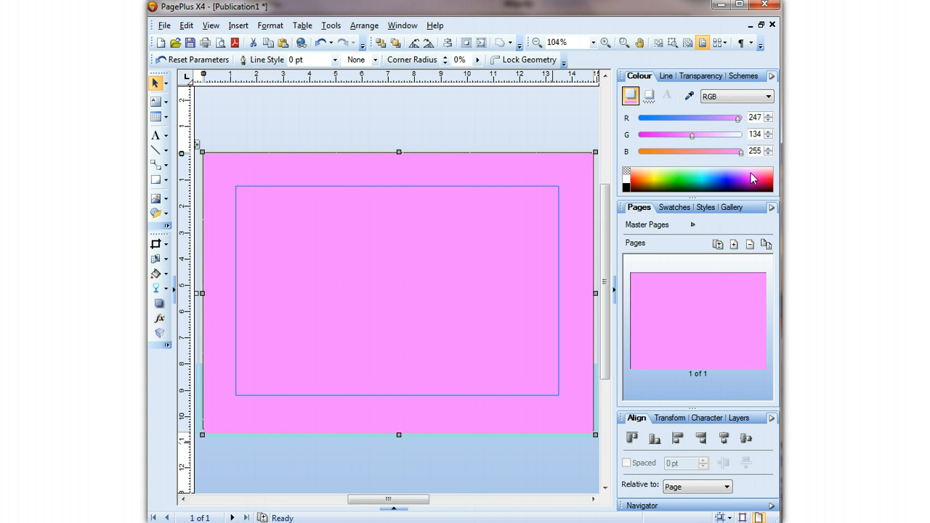
pyautogui.click(752, 178)
pyautogui.click(763, 175)
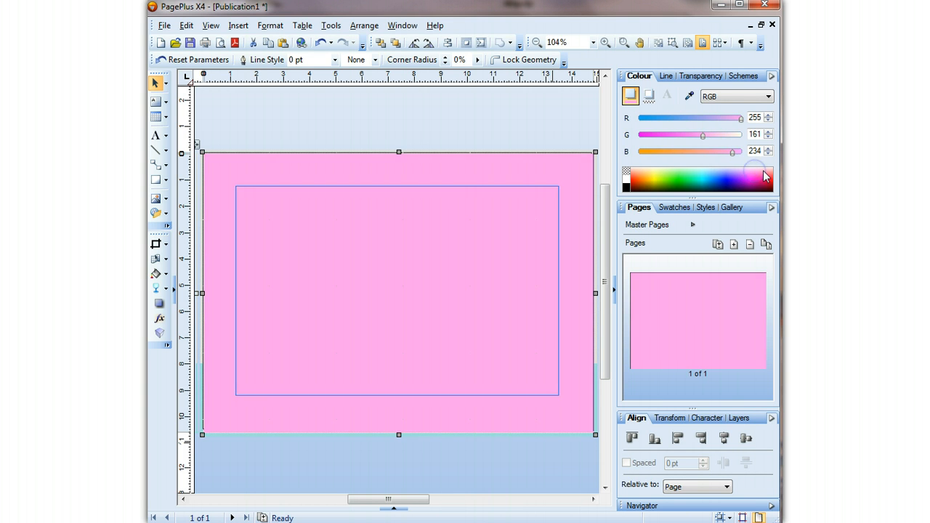
pyautogui.click(766, 177)
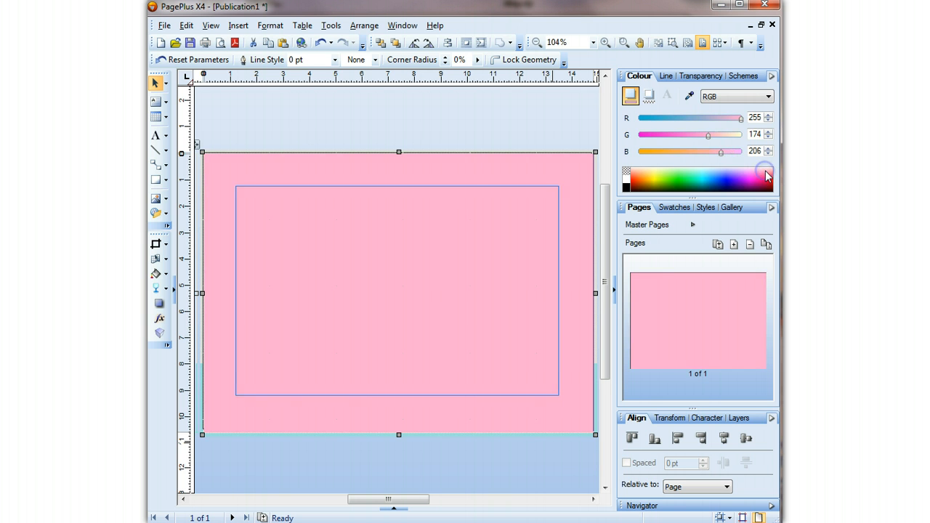
pyautogui.click(762, 175)
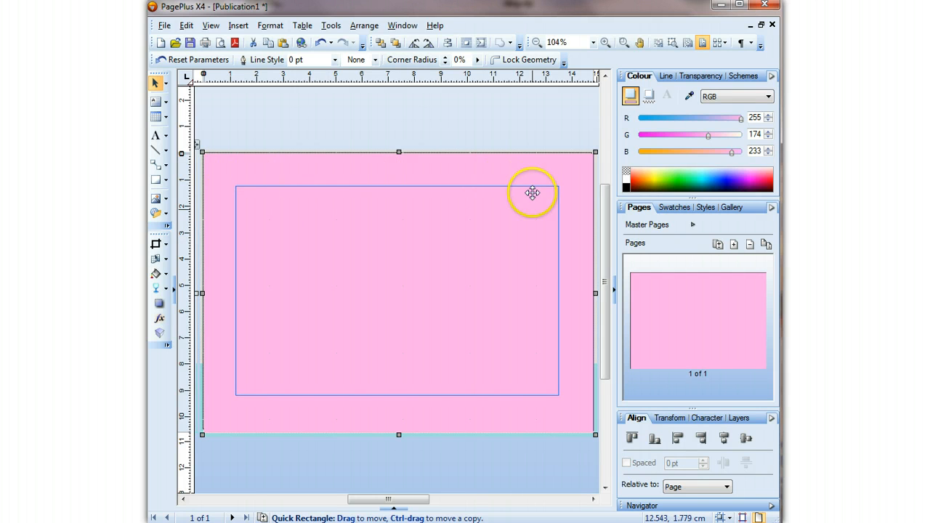
# Try several gradient transparencies on the pink rectangle and keep the elliptical one centred near the page's lower-right corner, then deselect it.
pyautogui.click(691, 76)
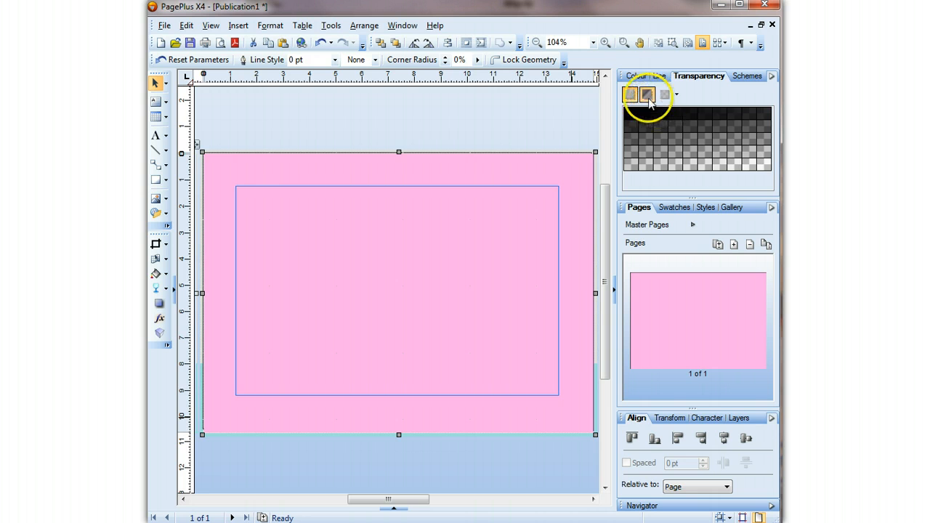
pyautogui.click(647, 94)
pyautogui.click(696, 177)
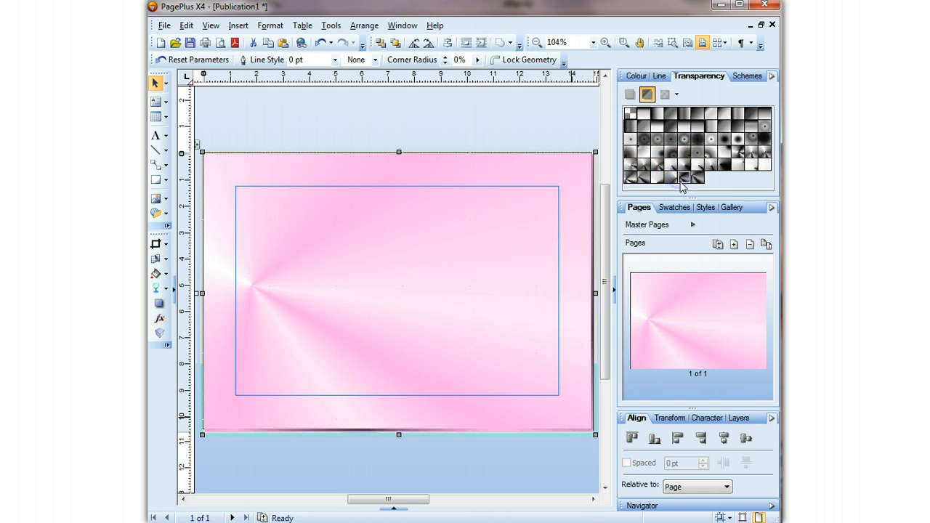
pyautogui.click(696, 177)
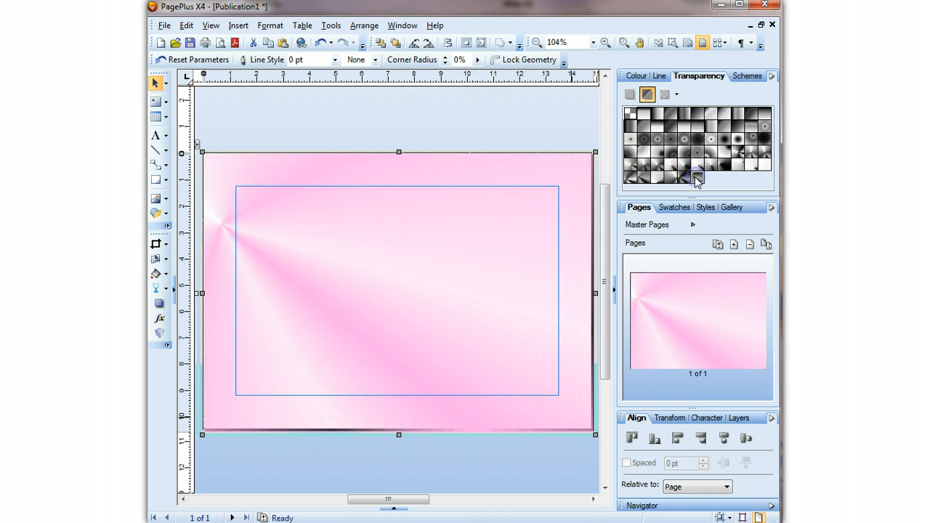
pyautogui.click(761, 164)
pyautogui.click(761, 155)
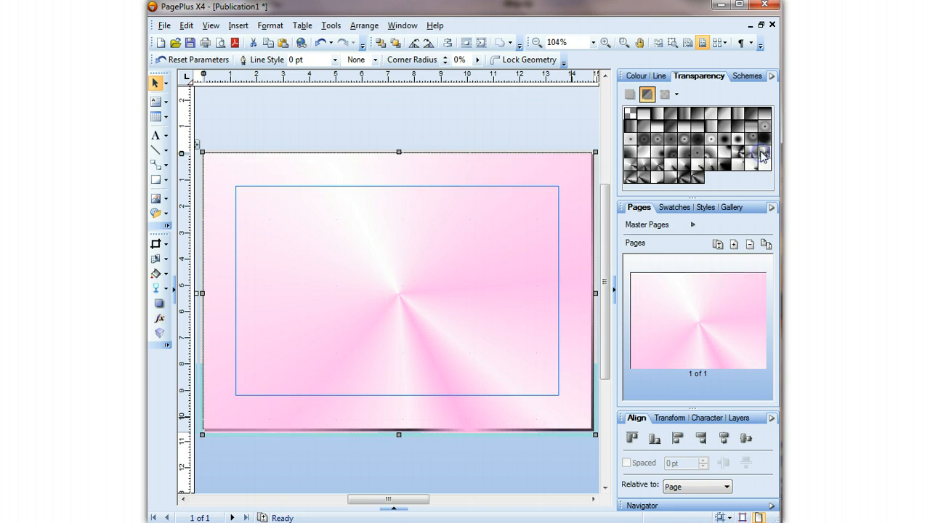
pyautogui.click(730, 144)
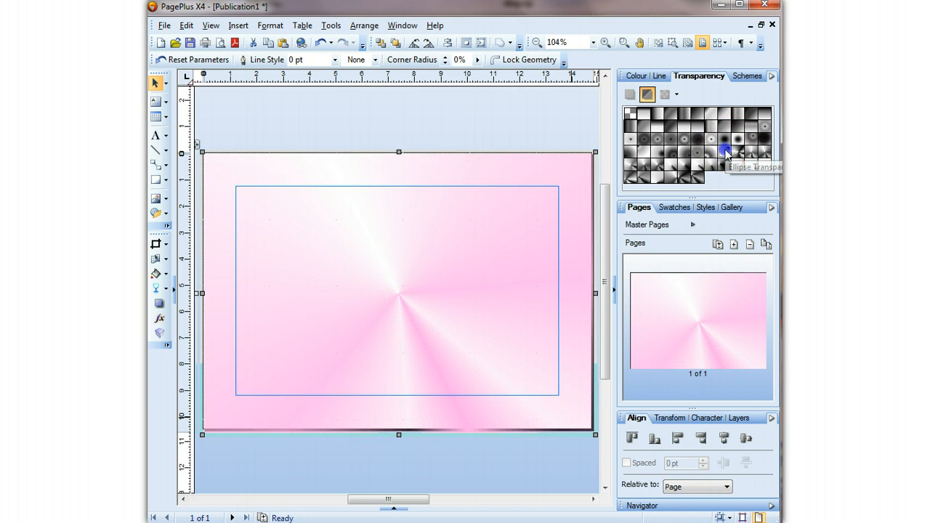
pyautogui.click(698, 150)
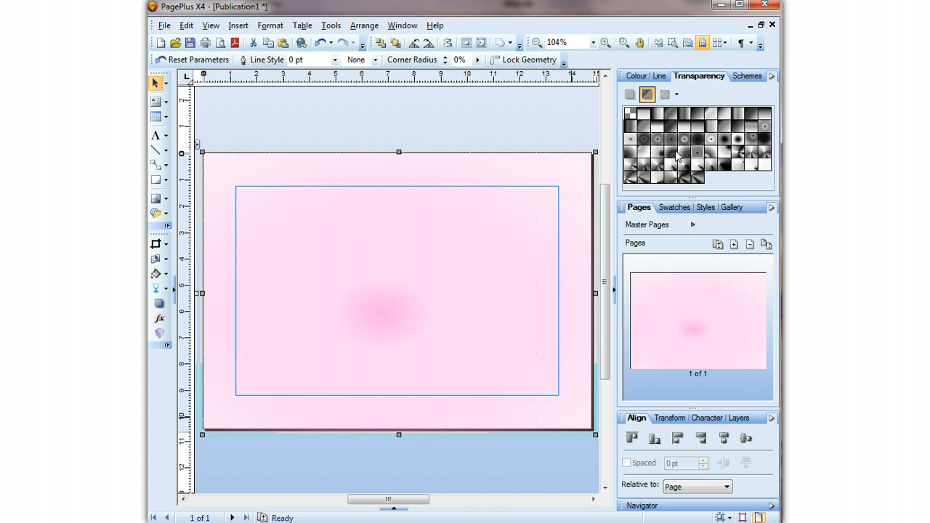
pyautogui.click(675, 154)
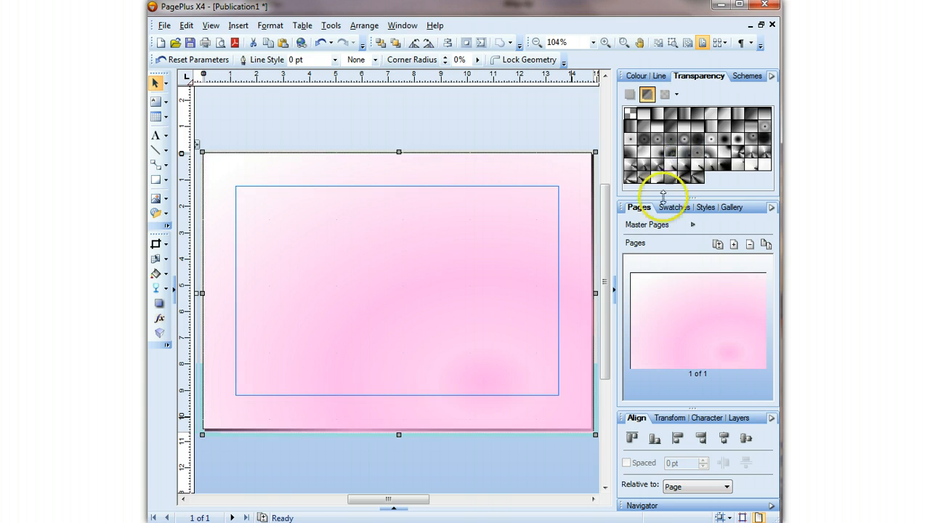
pyautogui.click(515, 135)
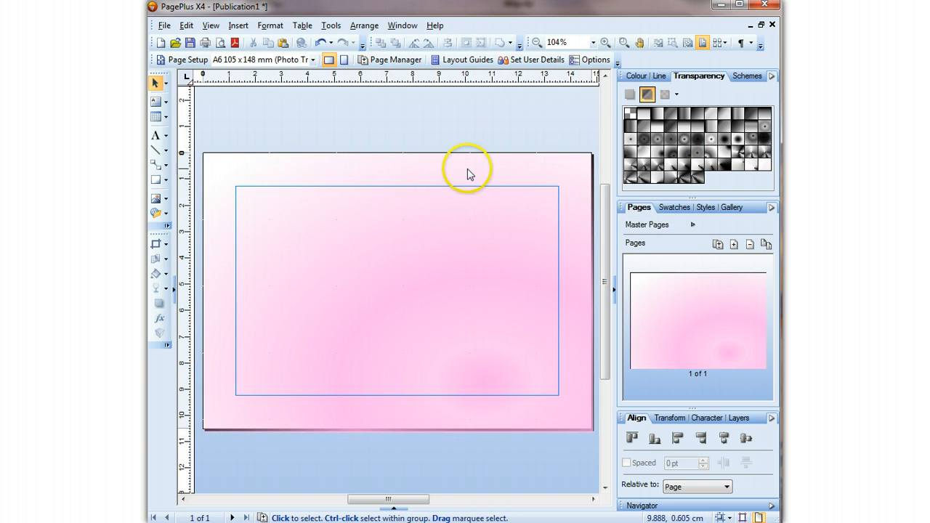
# Import LOGO FM GROUP 2008 04 14.jpg as a linked picture and place it in the page's upper-left corner.
pyautogui.click(166, 199)
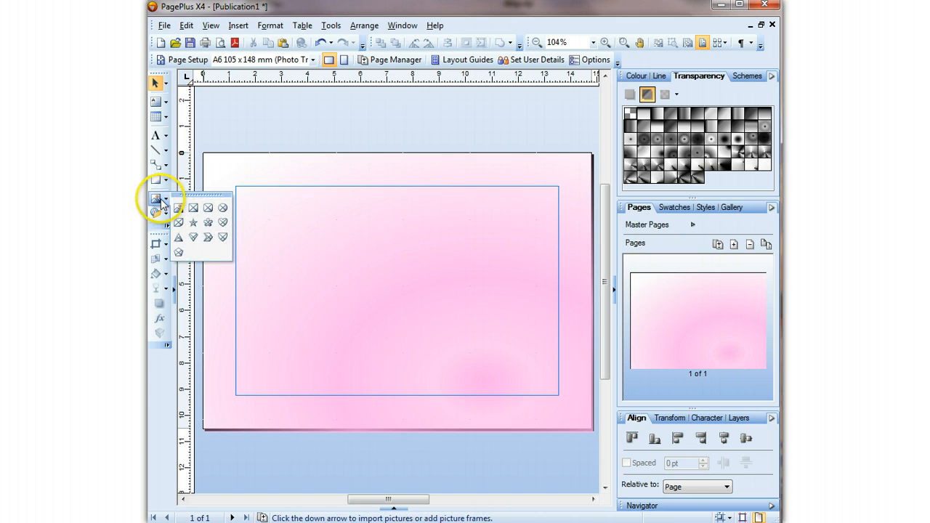
pyautogui.click(156, 199)
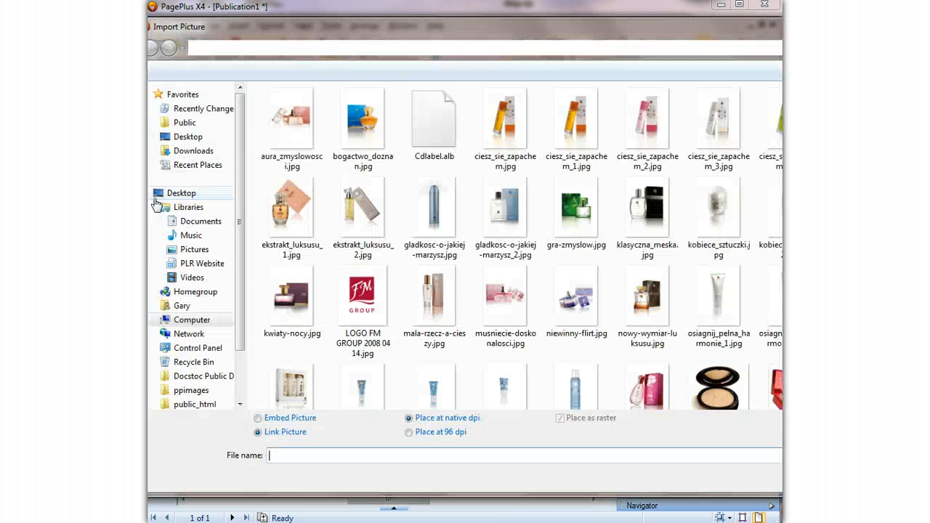
pyautogui.click(360, 309)
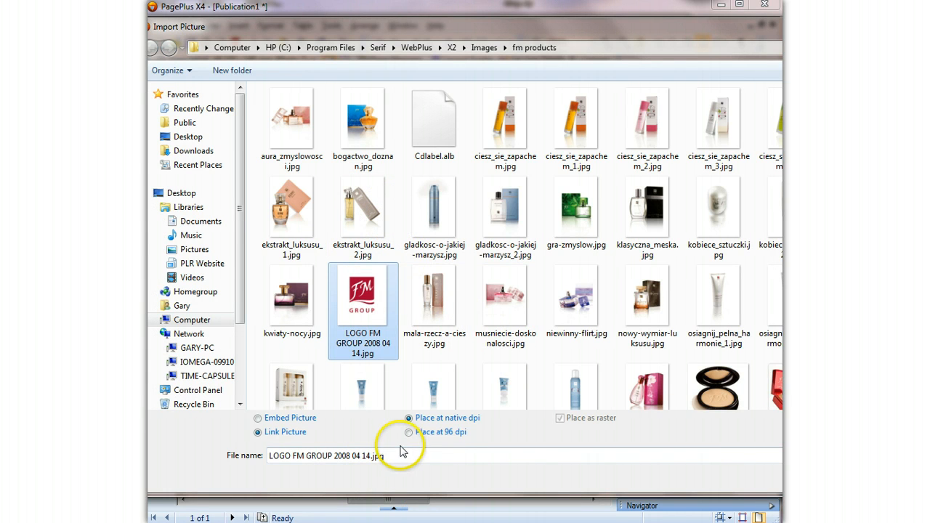
pyautogui.click(736, 474)
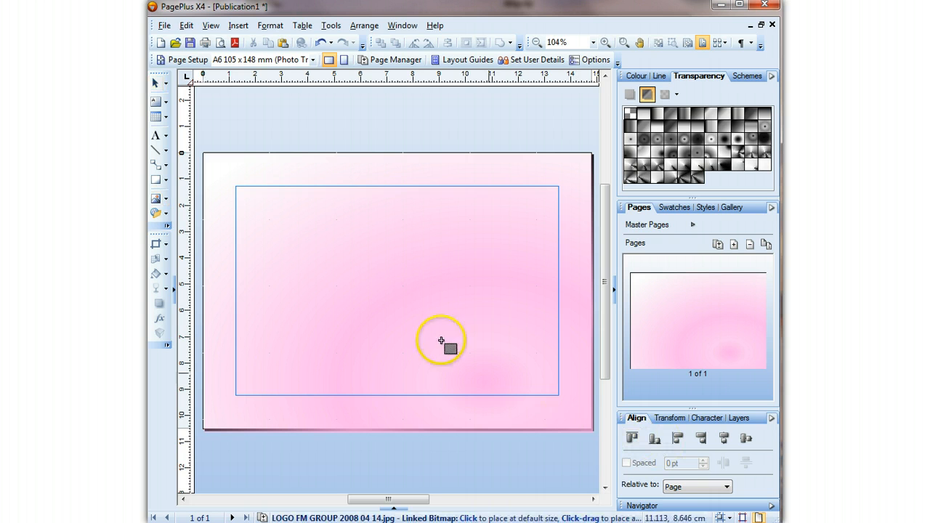
pyautogui.moveTo(208, 160); pyautogui.dragTo(396, 268)
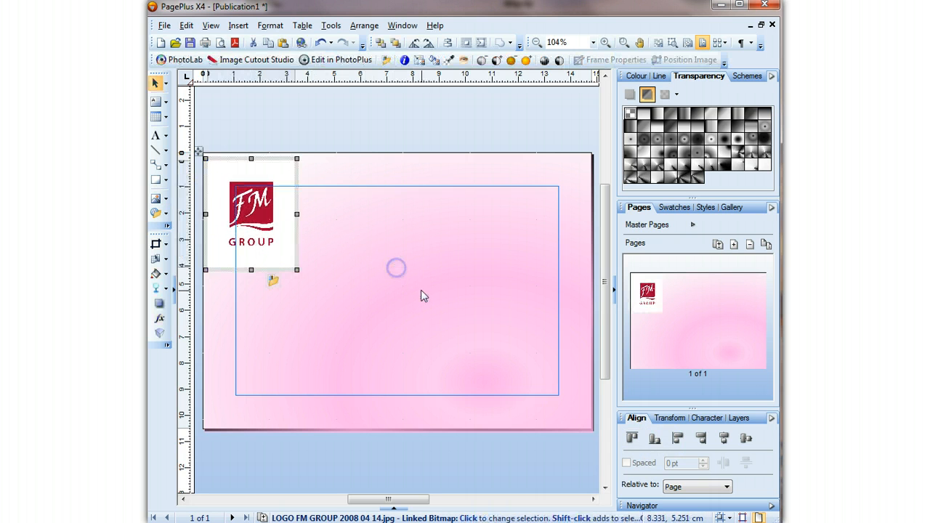
pyautogui.moveTo(279, 232)
pyautogui.mouseDown()
pyautogui.moveTo(273, 224)
pyautogui.moveTo(378, 282)
pyautogui.moveTo(275, 221)
pyautogui.moveTo(281, 232)
pyautogui.moveTo(281, 222)
pyautogui.mouseUp()
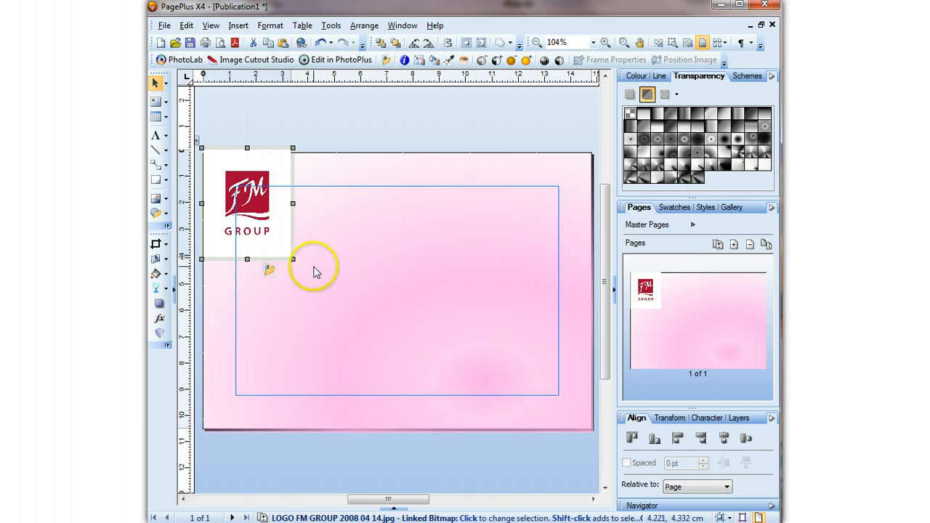
# Try cutting the logo out of its white background in Image Cutout Studio, and undo the cutout.
pyautogui.click(256, 59)
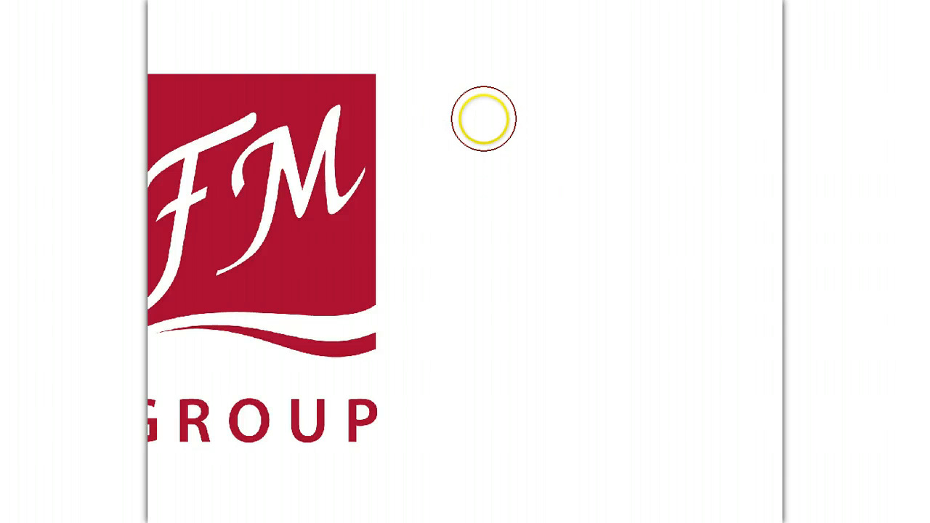
pyautogui.moveTo(222, 31); pyautogui.dragTo(427, 48)
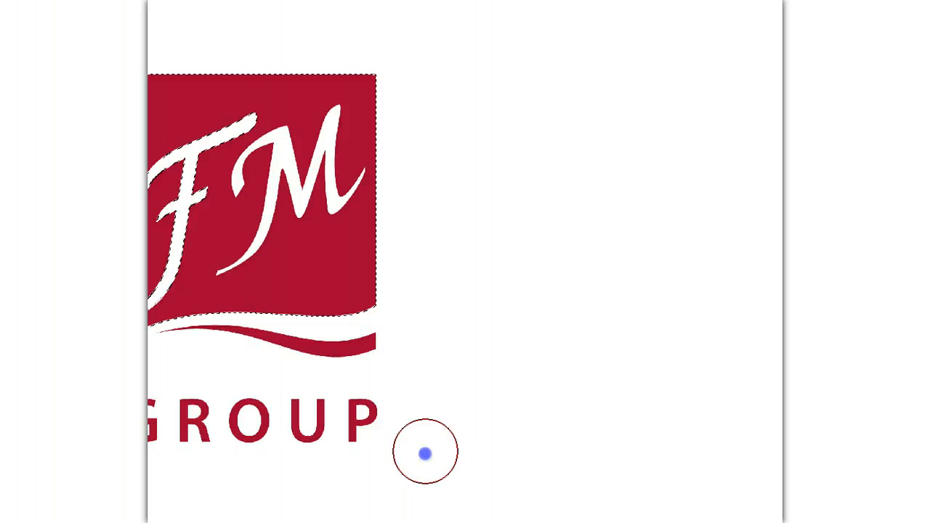
pyautogui.click(303, 487)
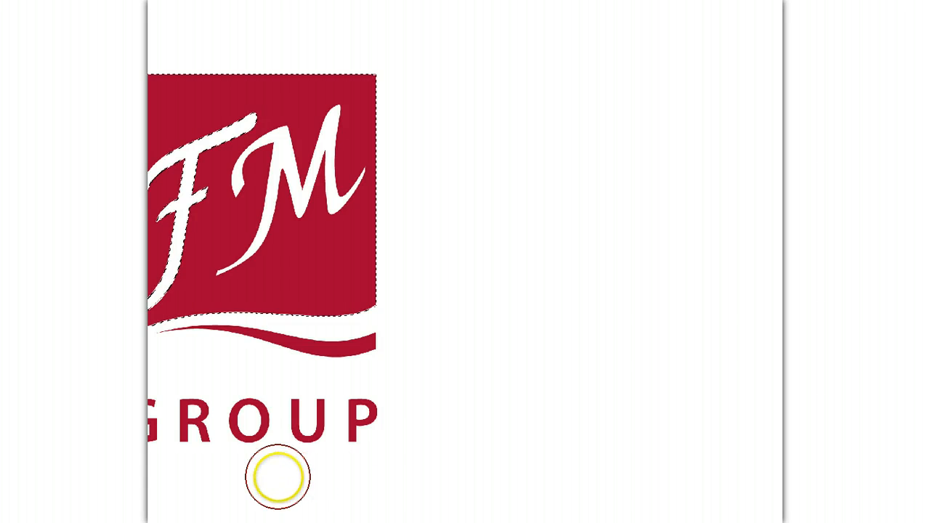
pyautogui.moveTo(266, 475); pyautogui.dragTo(220, 475)
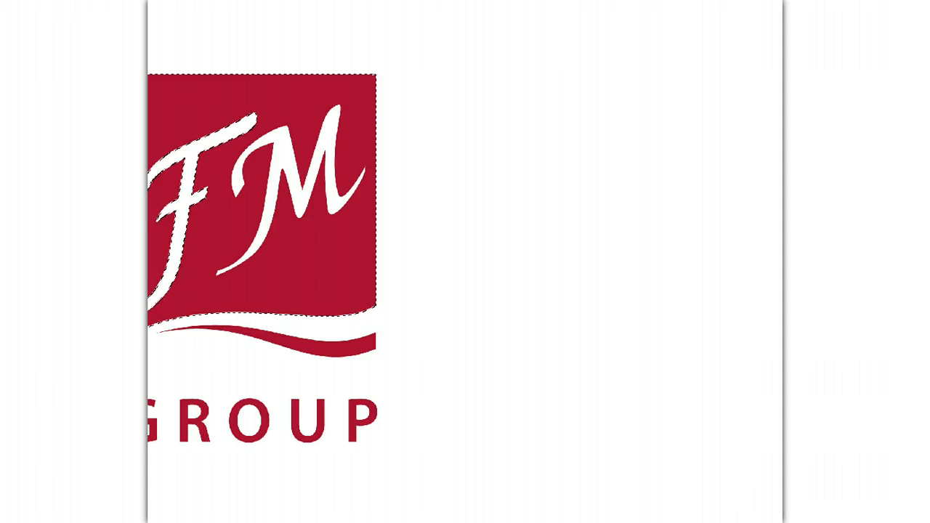
pyautogui.click(649, 520)
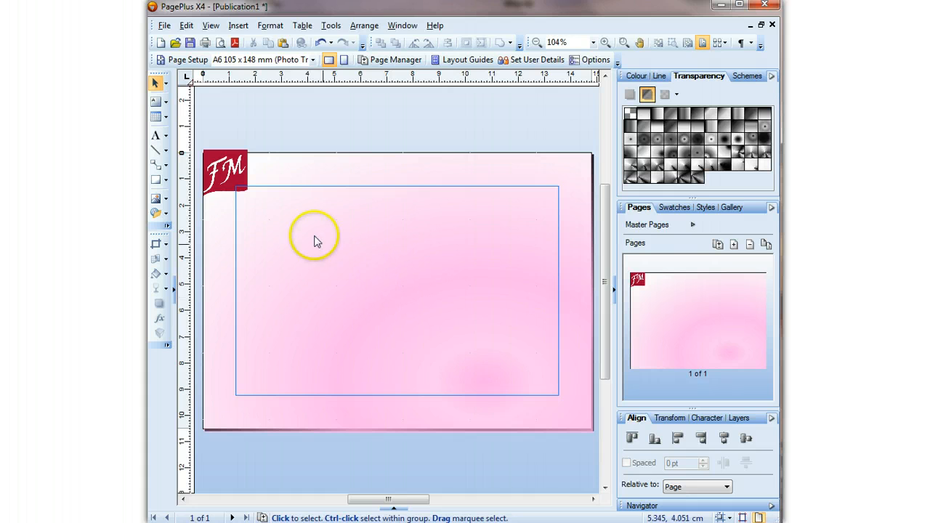
pyautogui.click(321, 43)
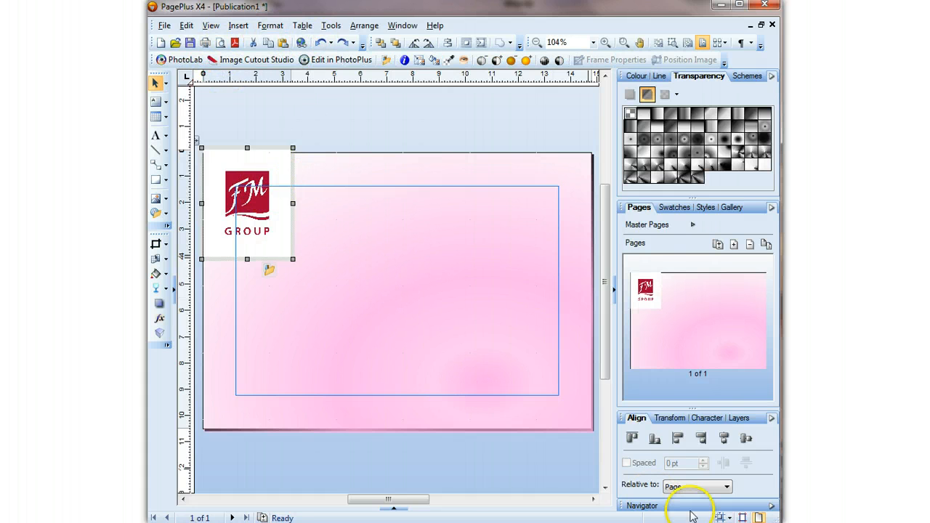
# Reopen the logo in Image Cutout Studio and brush over the white background above the red square and the red wave below it.
pyautogui.click(262, 62)
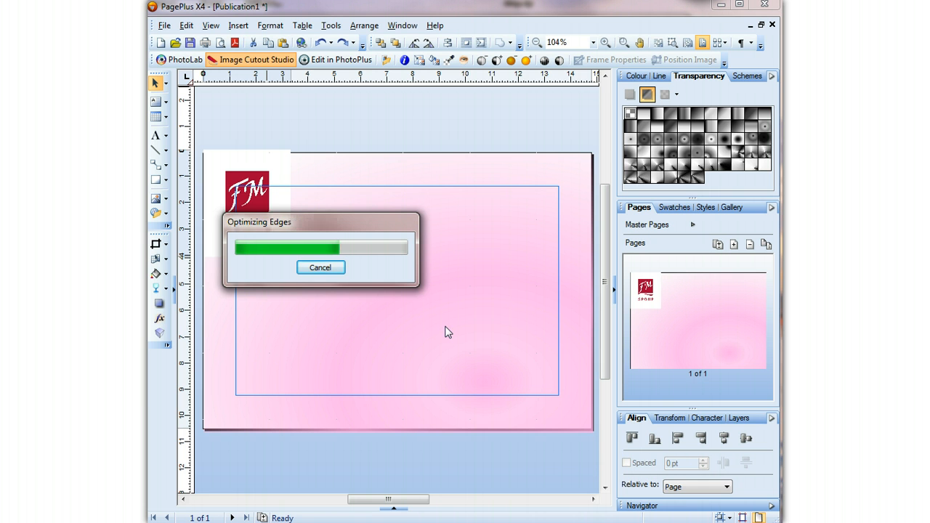
pyautogui.click(453, 327)
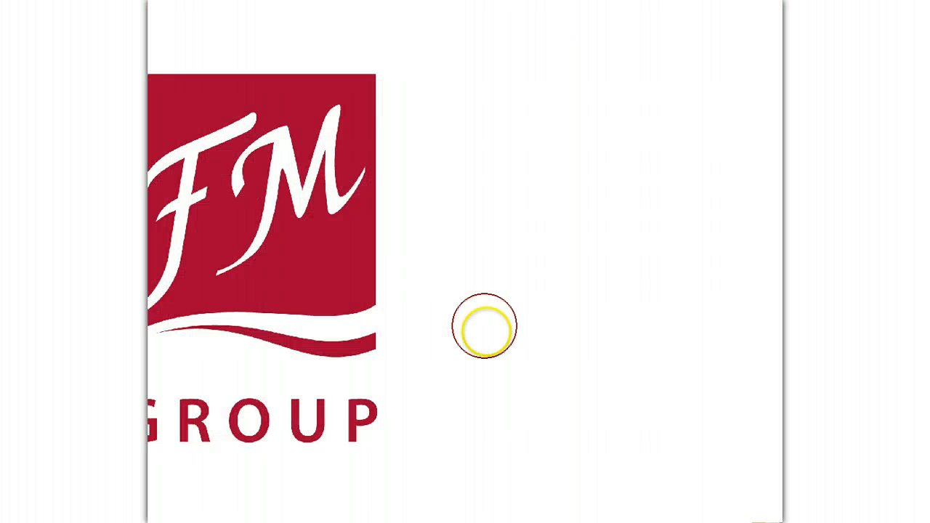
pyautogui.moveTo(197, 35)
pyautogui.mouseDown()
pyautogui.moveTo(324, 35)
pyautogui.moveTo(400, 48)
pyautogui.mouseUp()
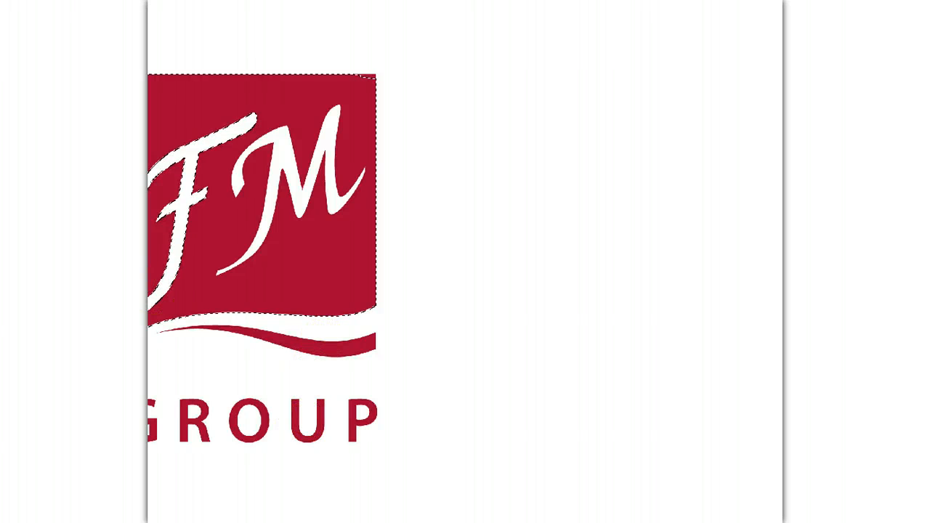
pyautogui.click(362, 346)
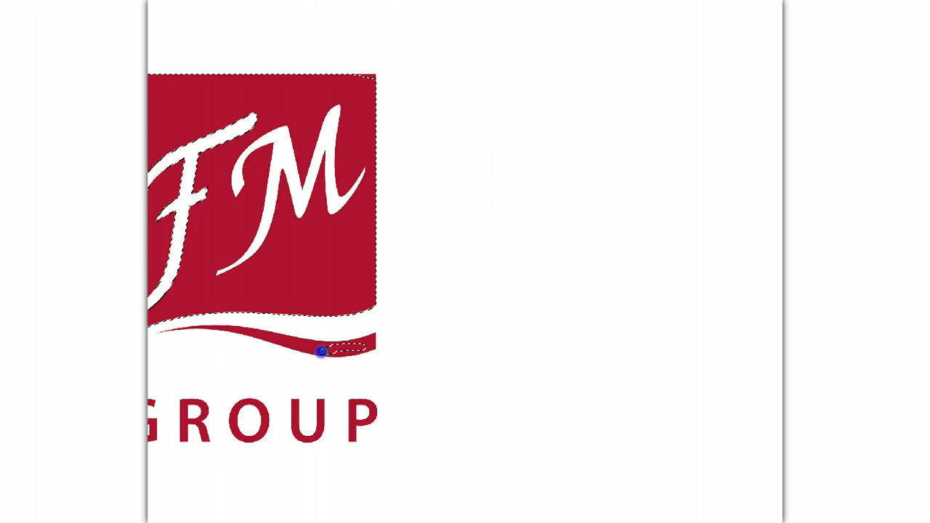
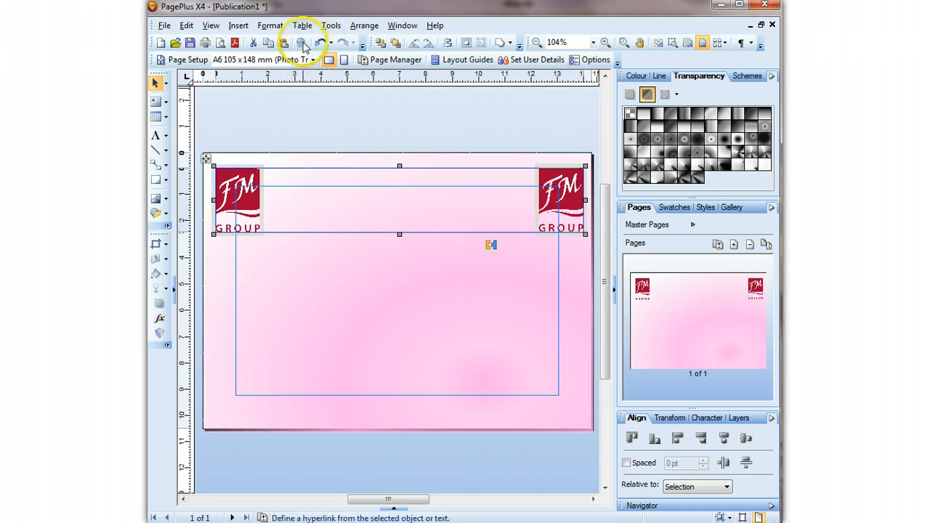
# Align the two FM logos vertically by their tops, relative to the selection, and deselect them.
pyautogui.click(365, 26)
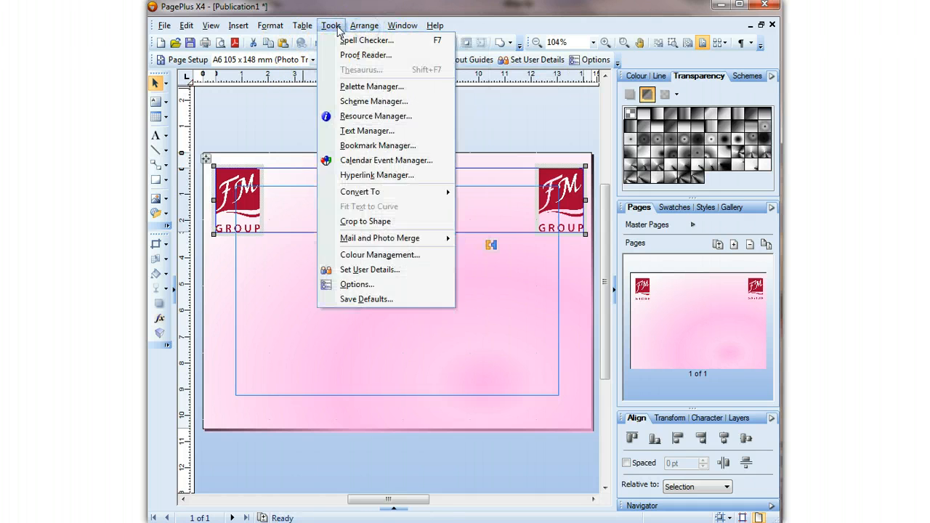
pyautogui.click(363, 151)
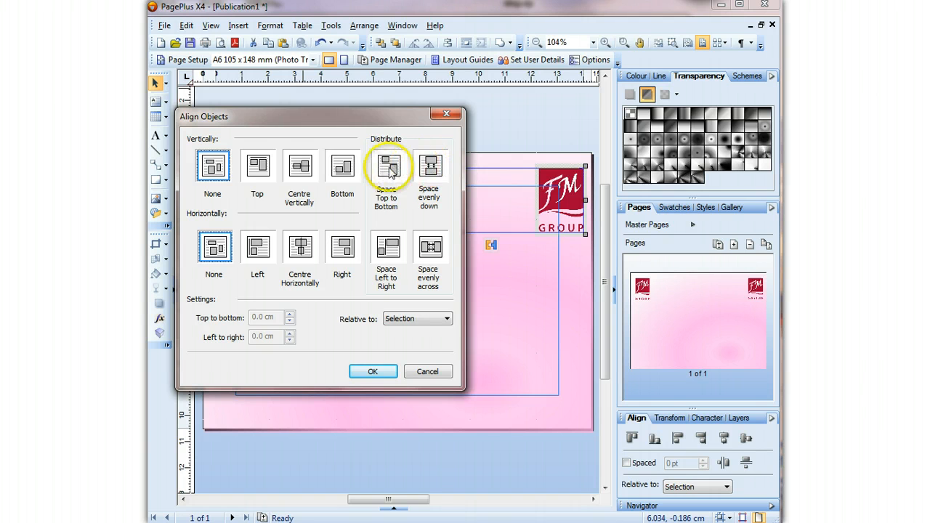
pyautogui.click(269, 166)
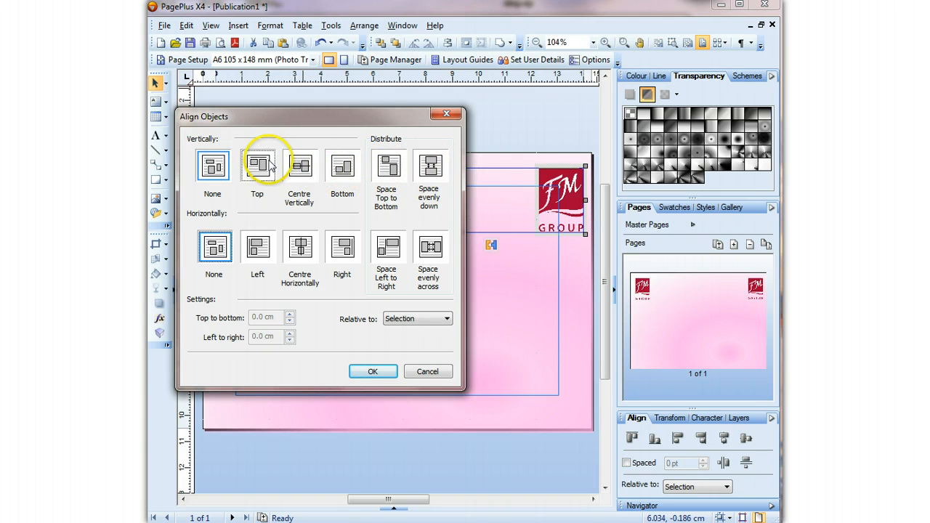
pyautogui.click(369, 372)
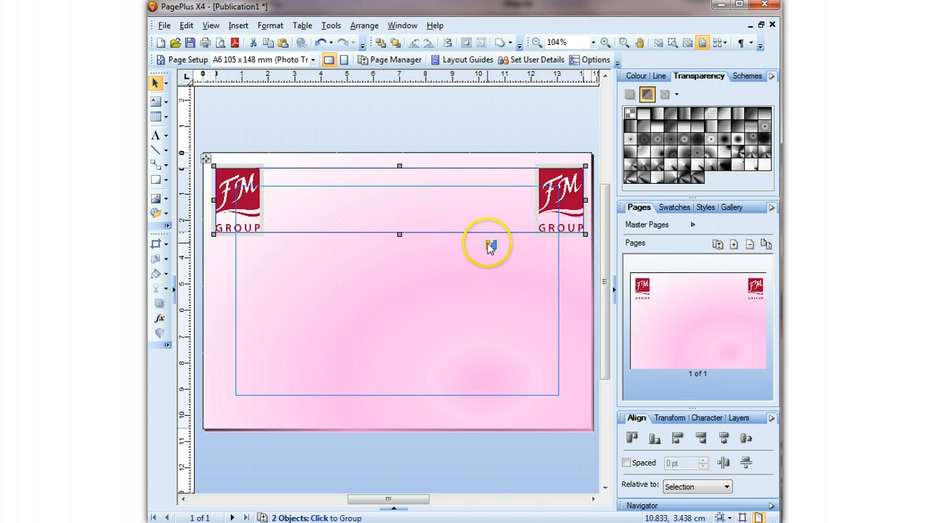
pyautogui.click(447, 306)
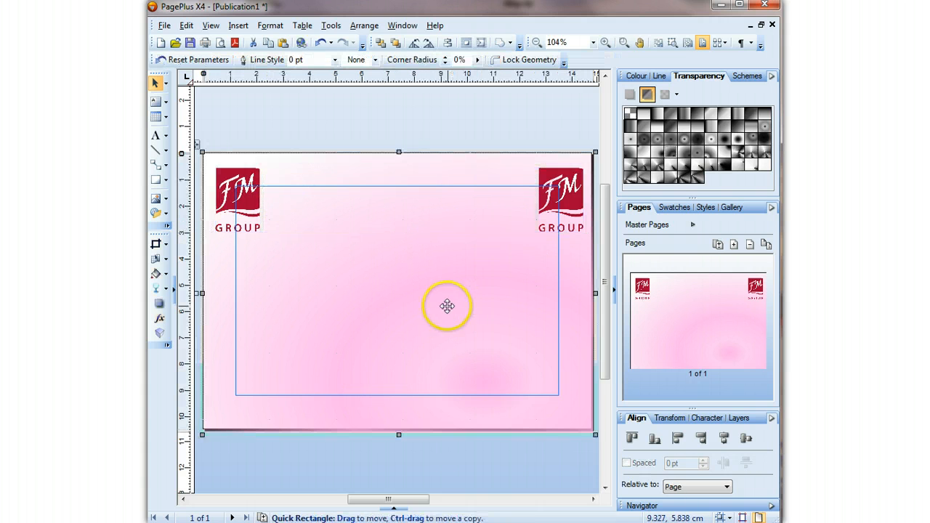
pyautogui.click(292, 451)
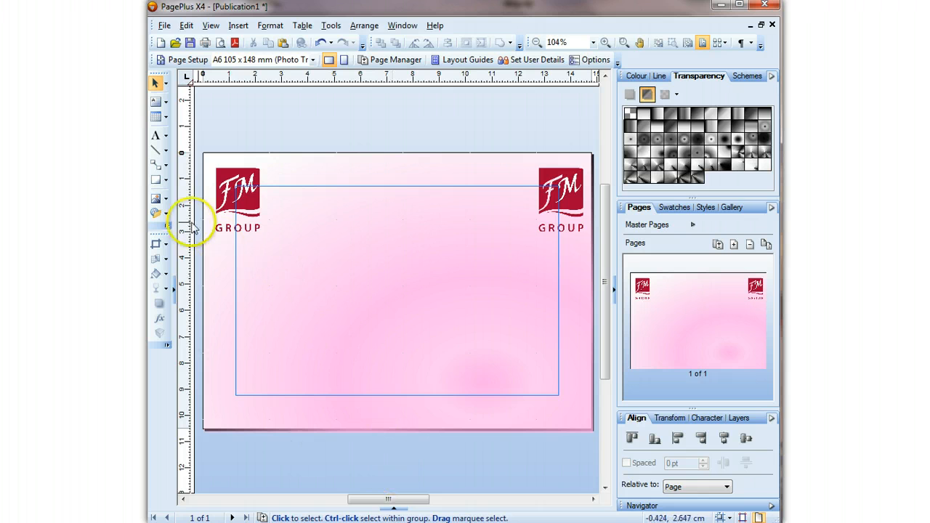
# Import Red_Perfume.jpg as an embedded picture and place it in the page's lower-left corner beneath the logo.
pyautogui.click(156, 199)
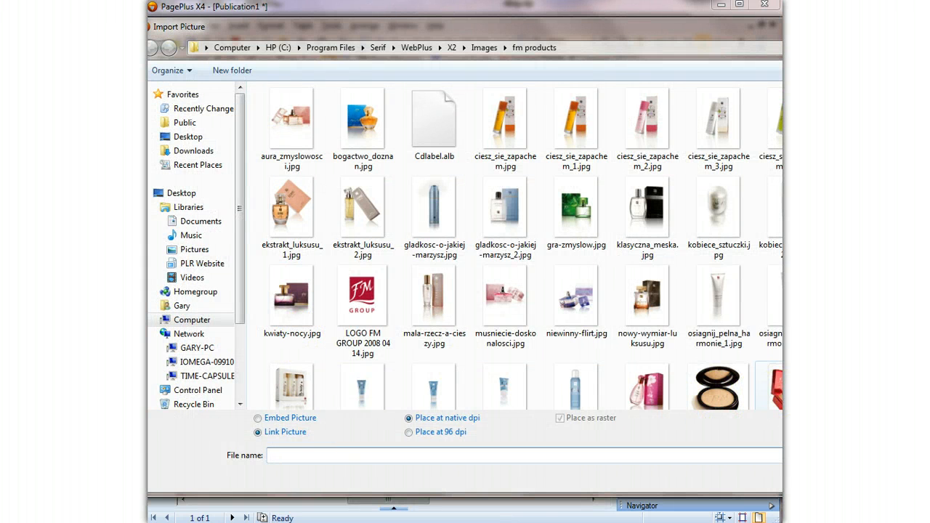
pyautogui.click(759, 396)
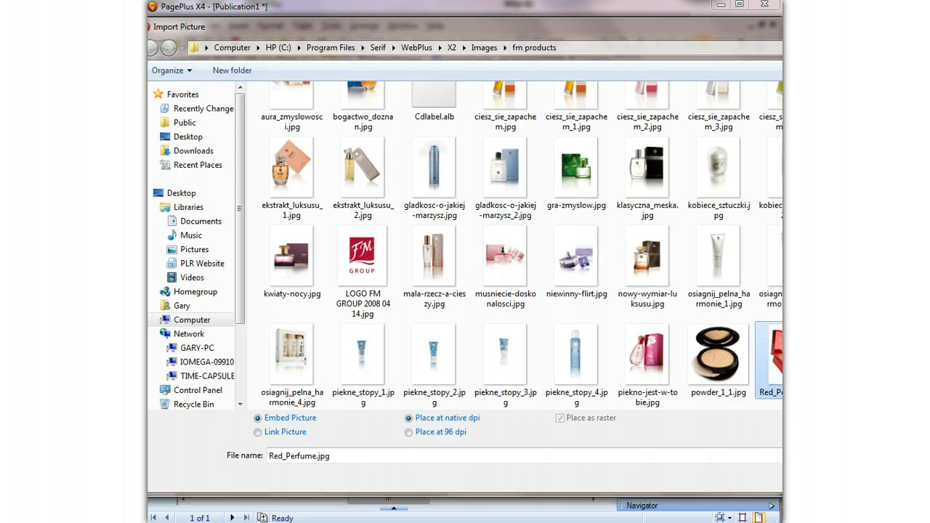
pyautogui.press('Return')
pyautogui.click(217, 320)
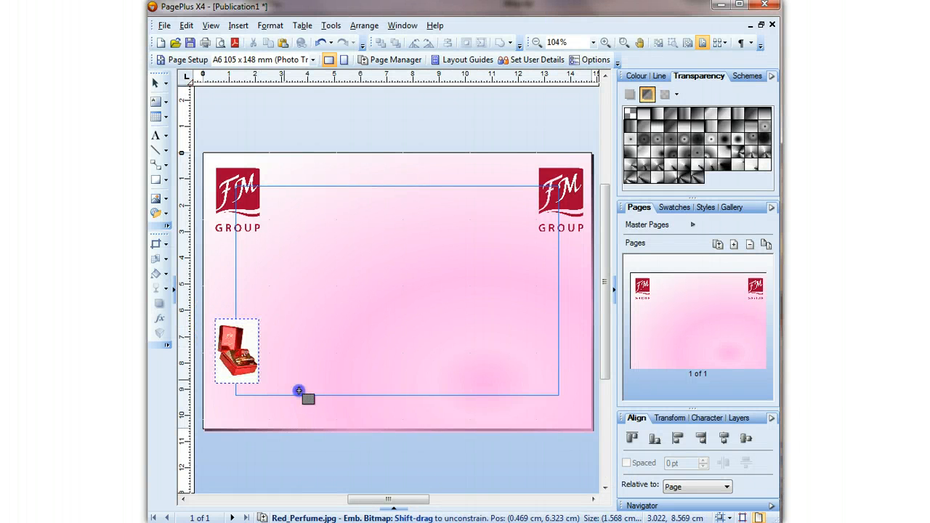
pyautogui.moveTo(299, 391); pyautogui.dragTo(325, 411)
pyautogui.moveTo(239, 371); pyautogui.dragTo(261, 372)
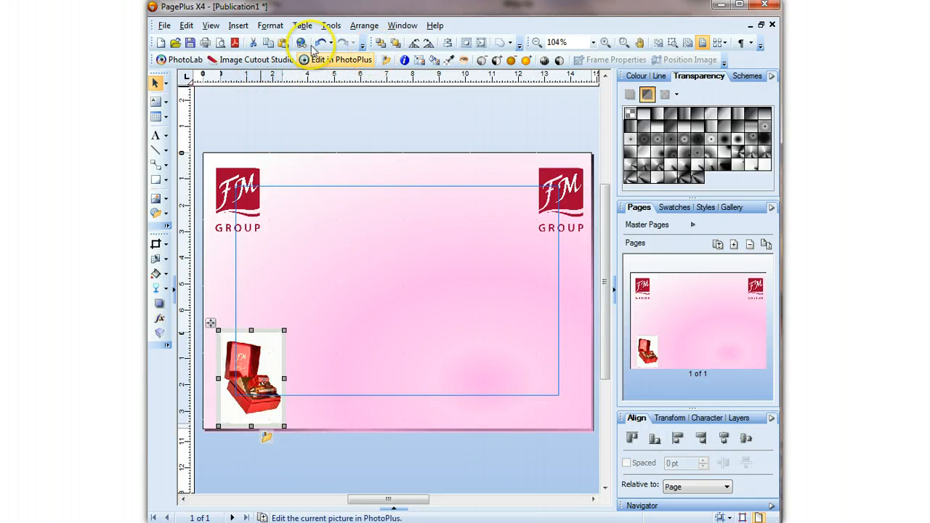
# Cut the red perfume box out of its white background with Image Cutout Studio and nudge it slightly down below the logo.
pyautogui.click(262, 59)
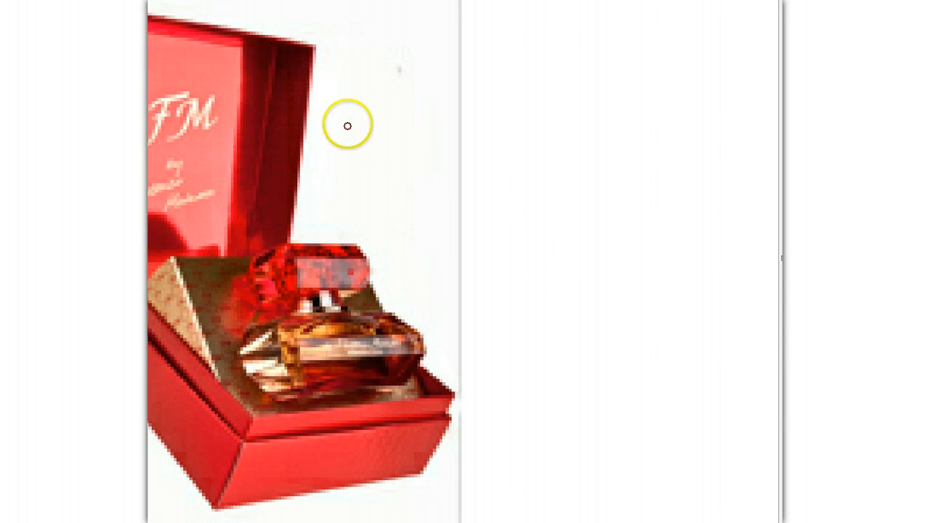
pyautogui.click(346, 104)
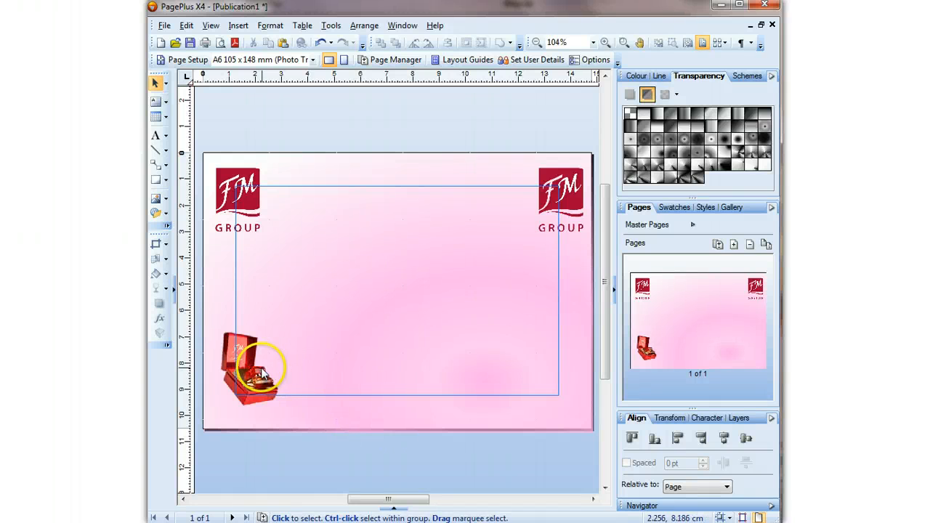
pyautogui.moveTo(261, 369); pyautogui.dragTo(259, 375)
pyautogui.click(328, 387)
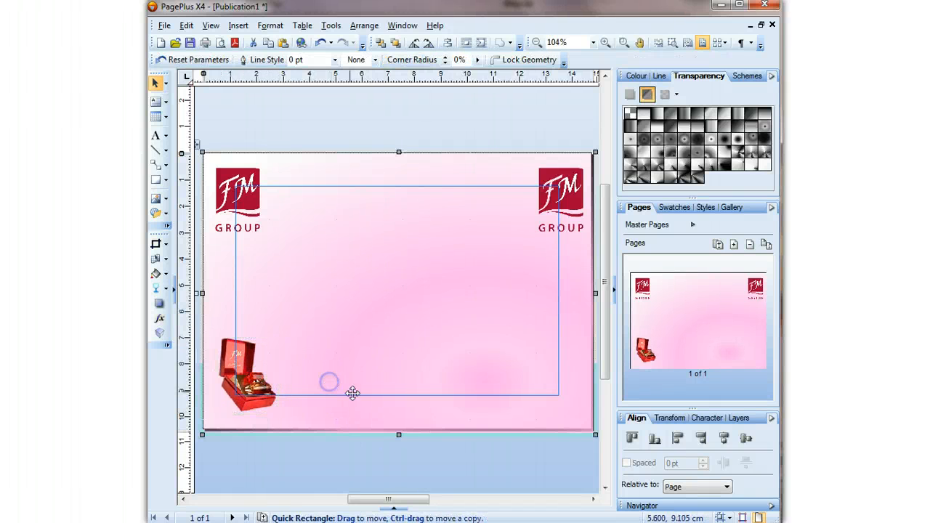
pyautogui.click(339, 438)
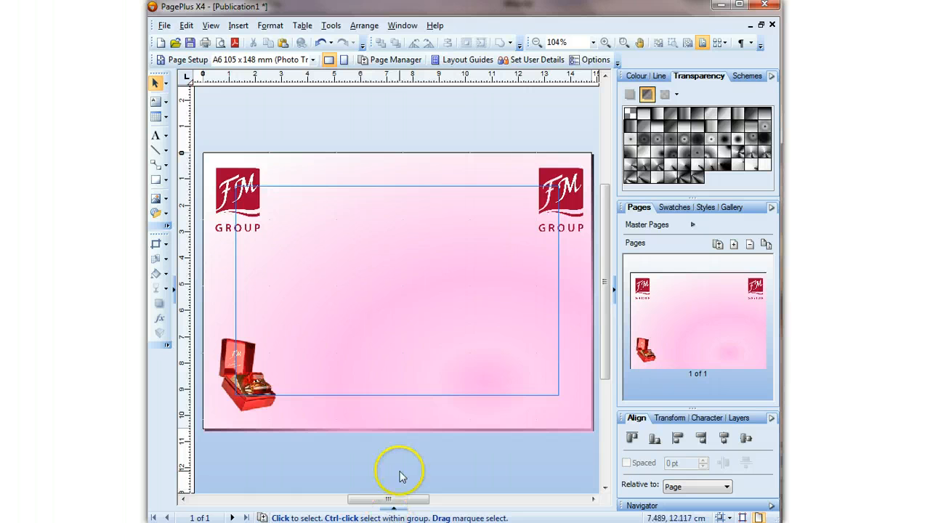
# Import powder_1_1.jpg as an embedded picture and place it in the page's lower-right corner.
pyautogui.click(155, 201)
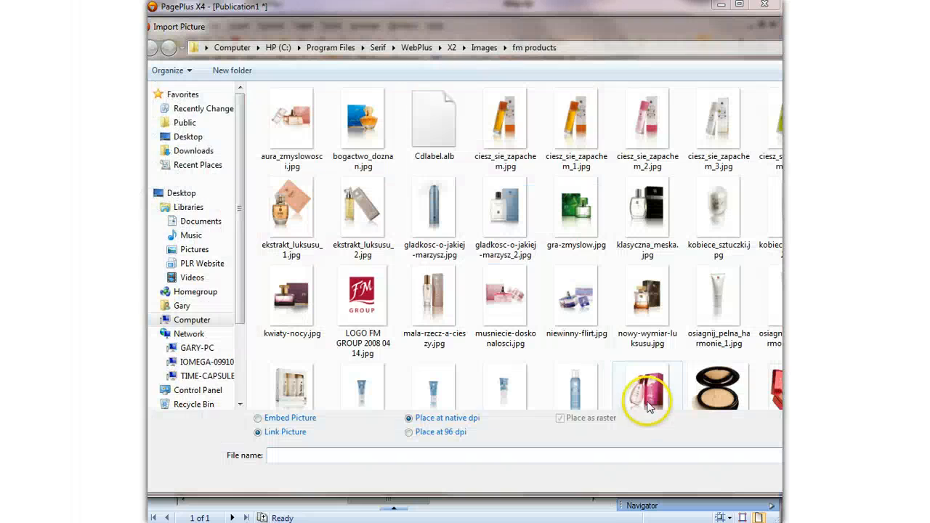
pyautogui.click(709, 394)
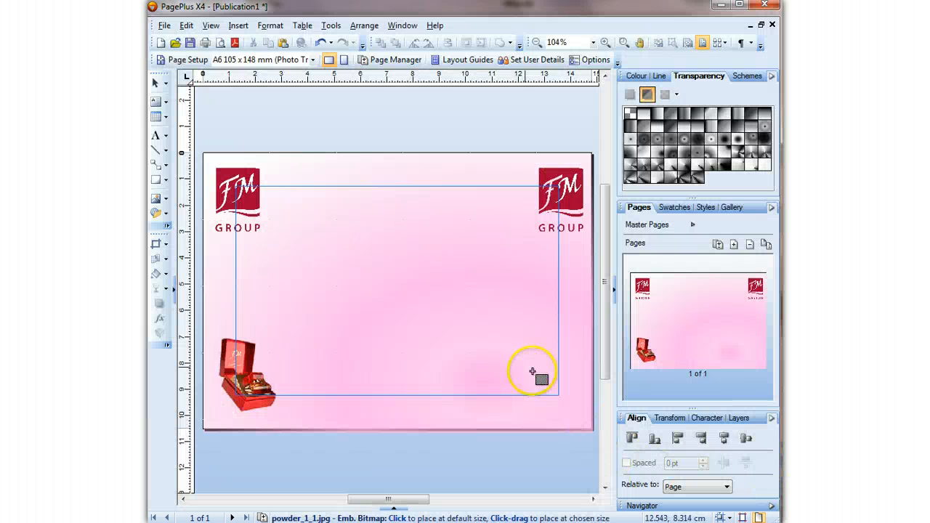
pyautogui.moveTo(503, 334); pyautogui.dragTo(590, 416)
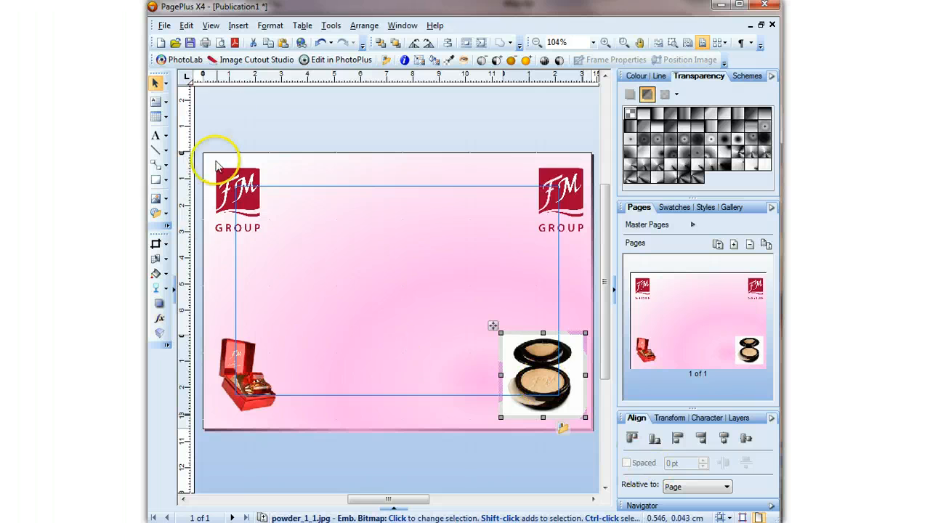
# Cut the powder compact out of its white background with Image Cutout Studio and move it closer to the page's lower-right corner.
pyautogui.click(239, 59)
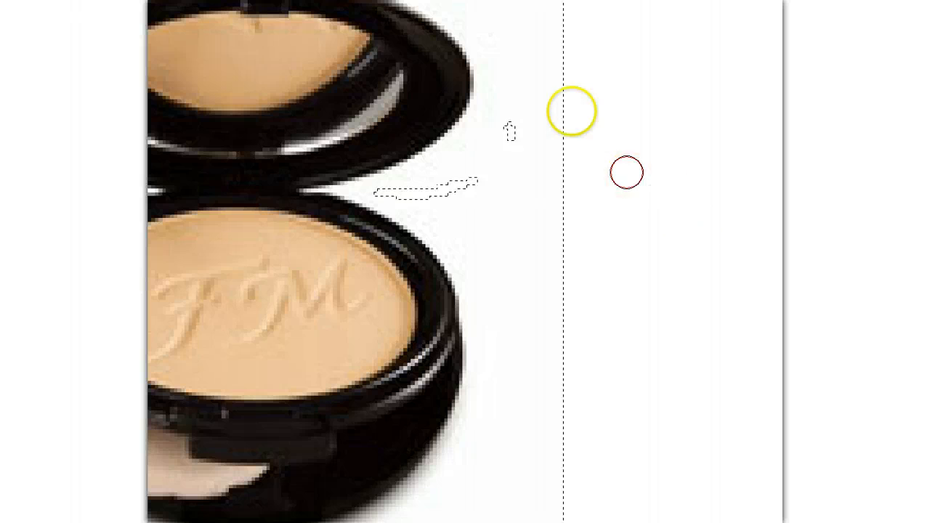
pyautogui.click(512, 24)
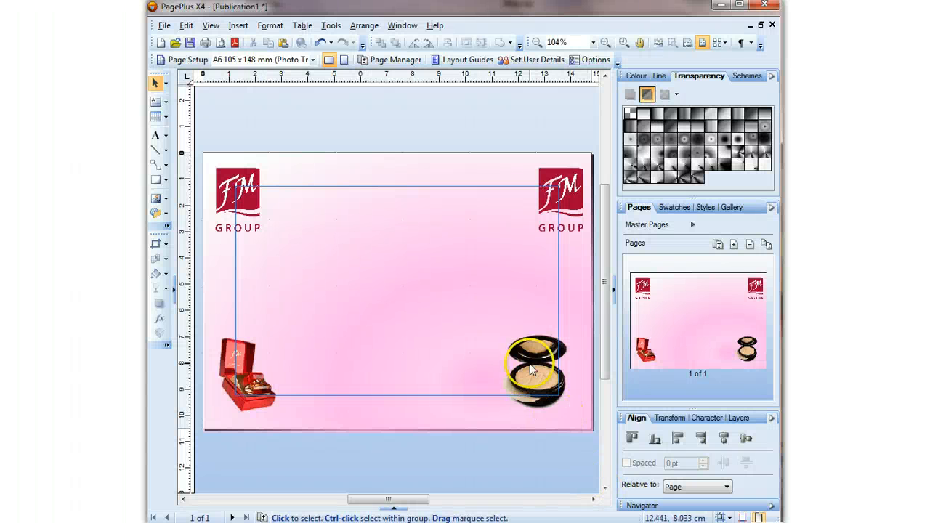
pyautogui.moveTo(530, 368); pyautogui.dragTo(537, 372)
pyautogui.moveTo(481, 367); pyautogui.dragTo(549, 375)
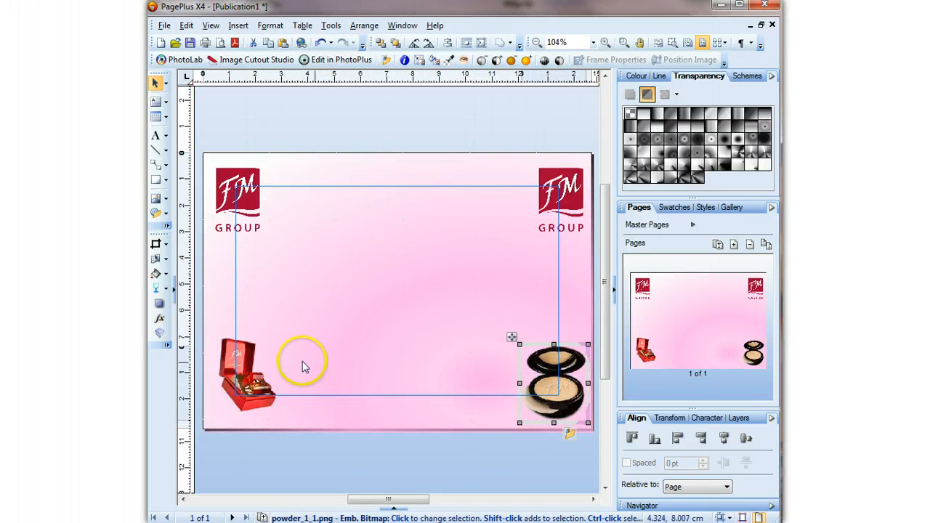
# Align the perfume box and powder compact vertically by their tops, relative to the selection, and deselect them.
pyautogui.keyDown('shift'); pyautogui.click(258, 369); pyautogui.keyUp('shift')
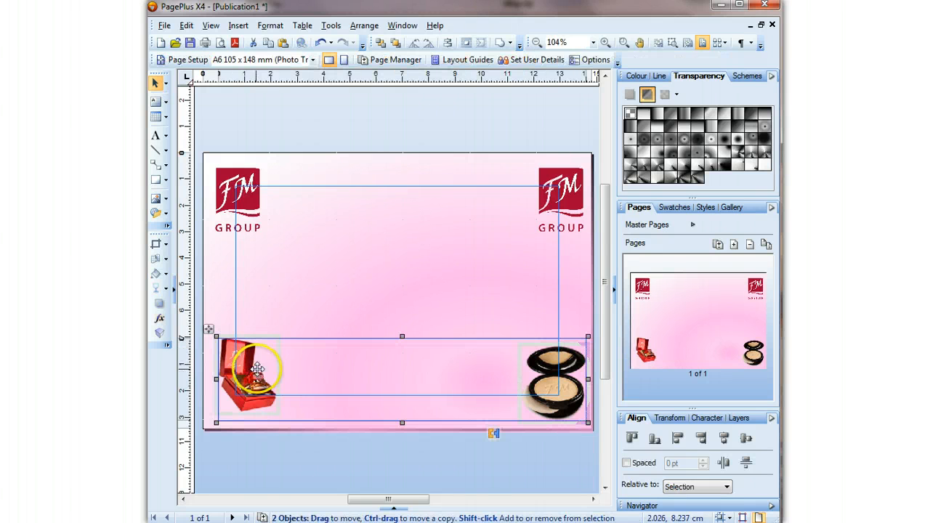
pyautogui.click(364, 24)
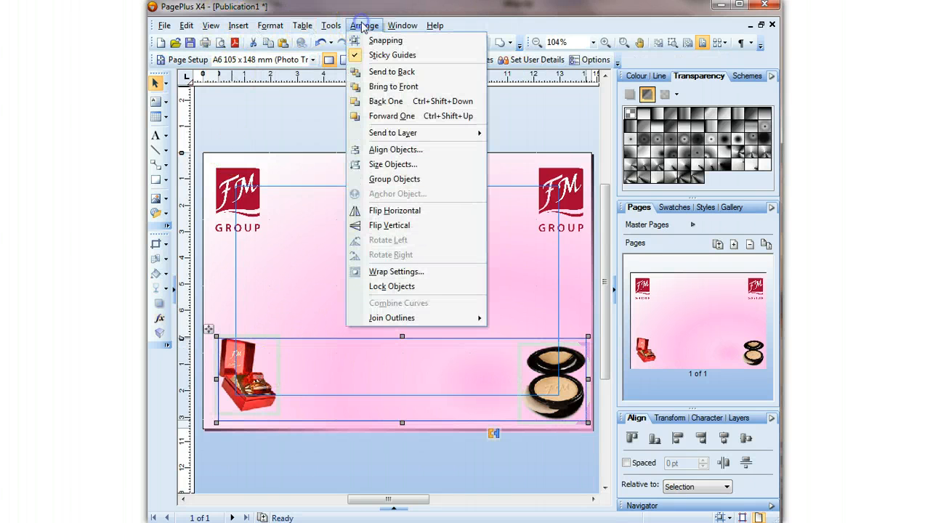
pyautogui.click(377, 155)
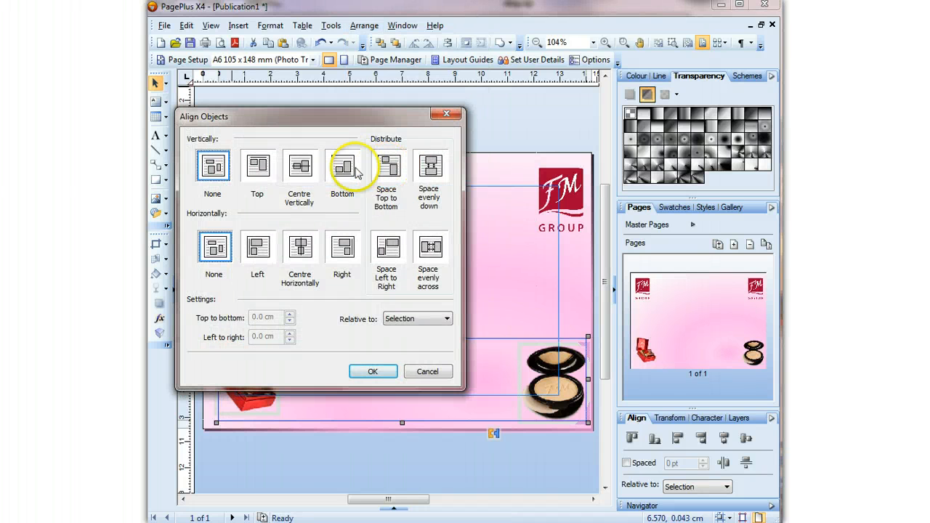
pyautogui.click(258, 166)
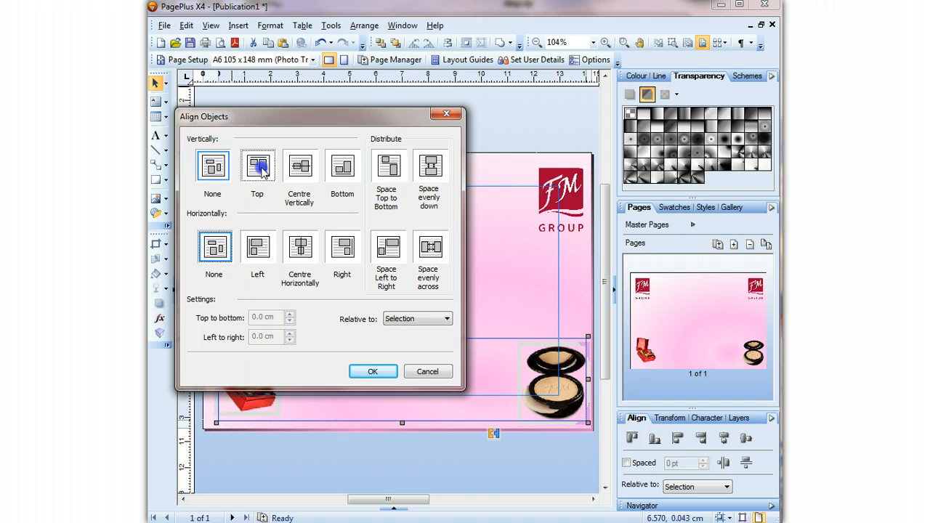
pyautogui.click(363, 374)
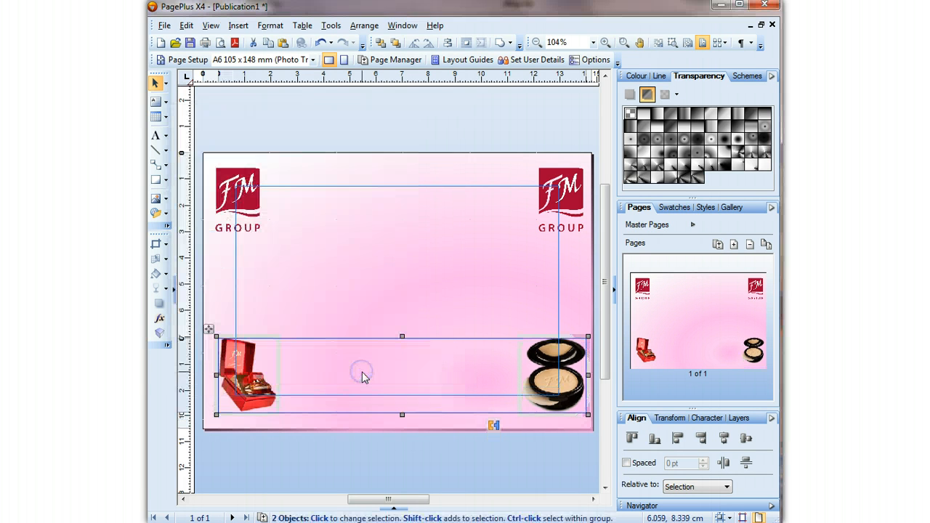
pyautogui.click(344, 290)
pyautogui.click(364, 390)
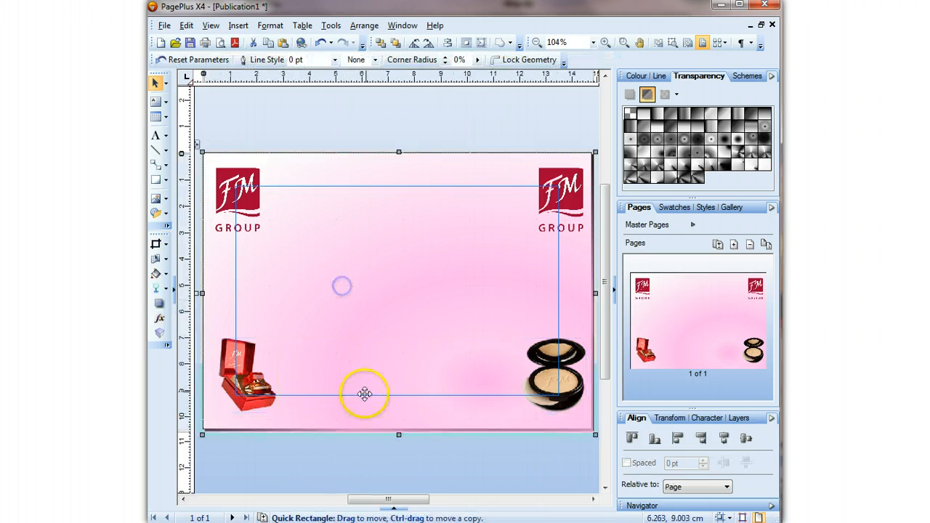
pyautogui.click(327, 453)
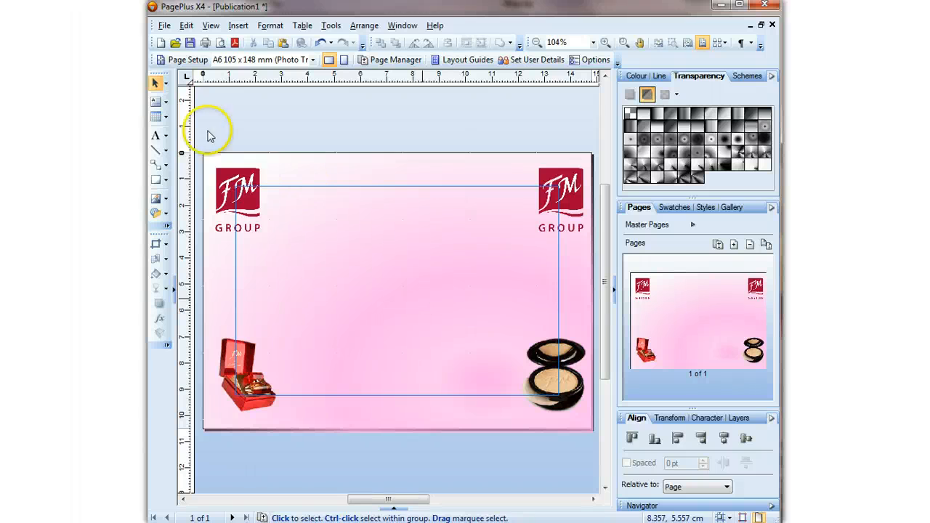
# Draw a text frame about 9.7 cm wide between the two logos and paste "Earn Extra Money" into it from the Word document.
pyautogui.click(156, 102)
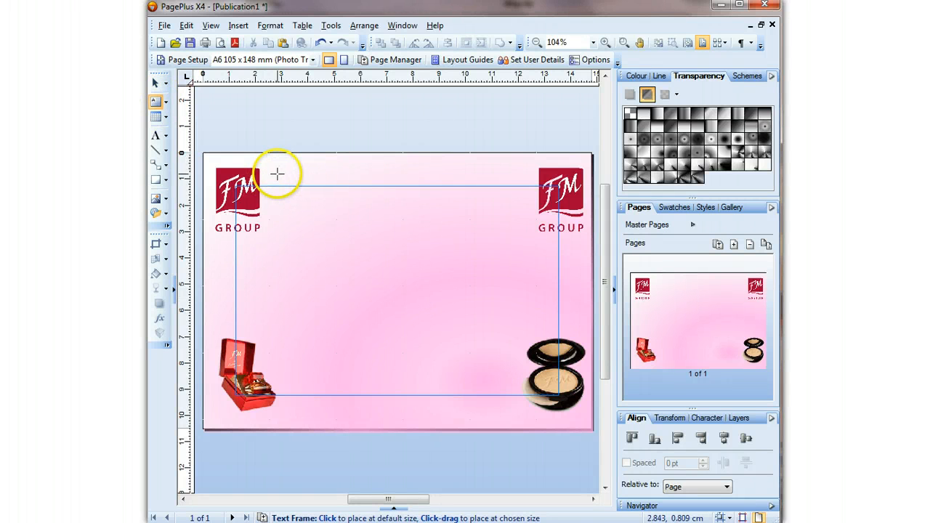
pyautogui.moveTo(276, 174); pyautogui.dragTo(523, 184)
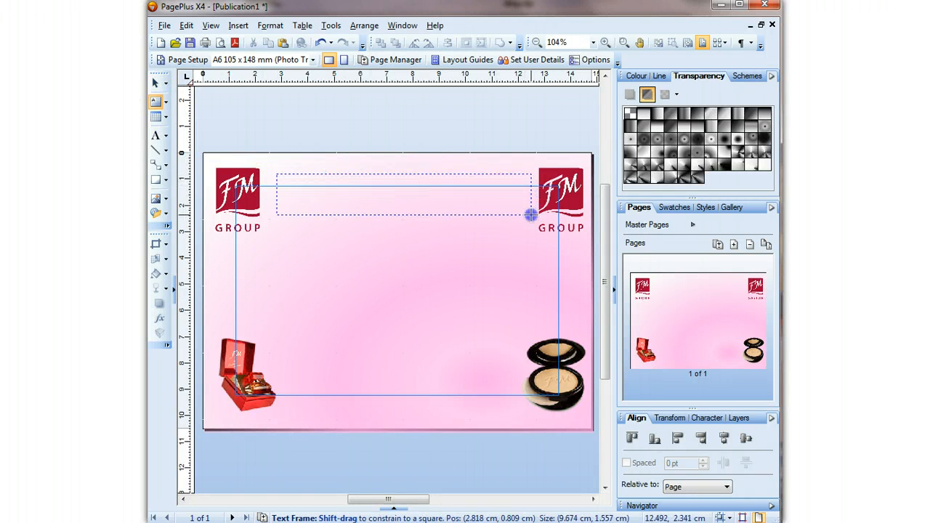
pyautogui.moveTo(531, 223); pyautogui.dragTo(532, 224)
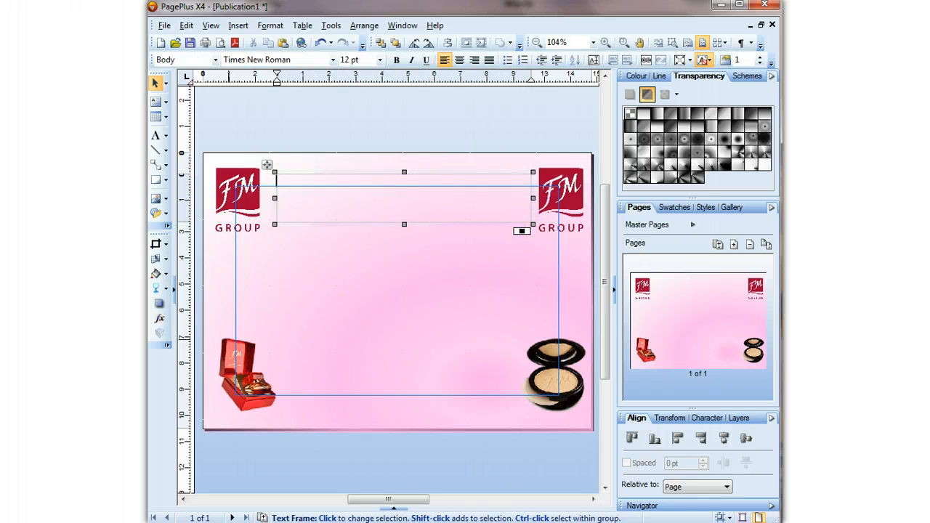
pyautogui.hotkey('alt', 'Tab')
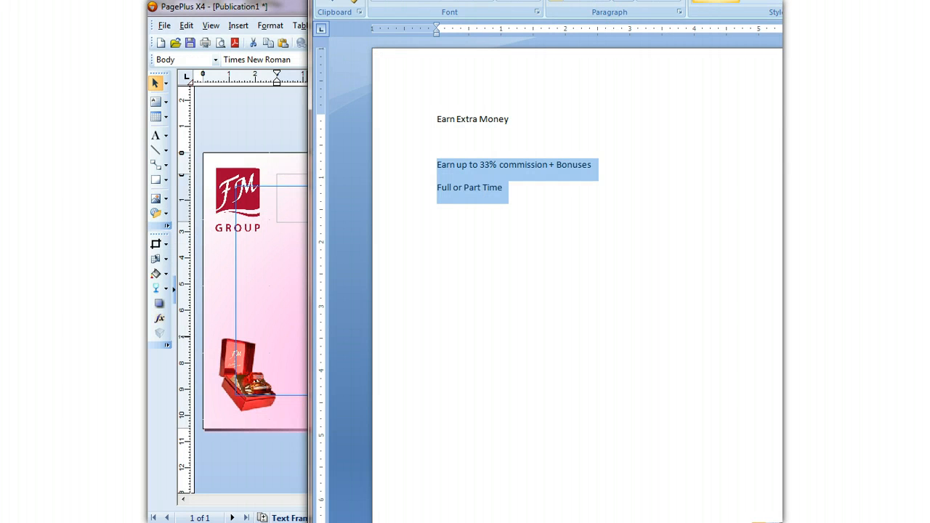
pyautogui.moveTo(799, 0); pyautogui.dragTo(74, 13)
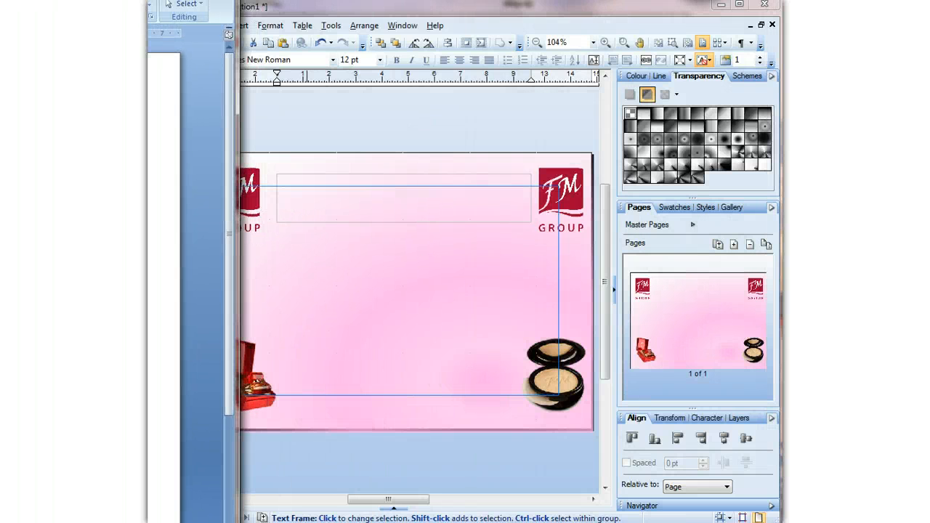
pyautogui.click(345, 201)
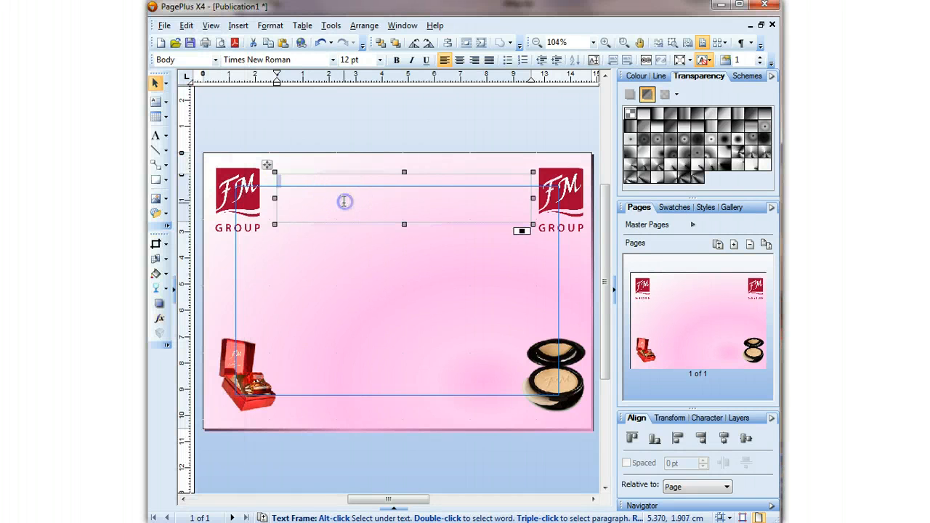
pyautogui.hotkey('ctrl', 'v')
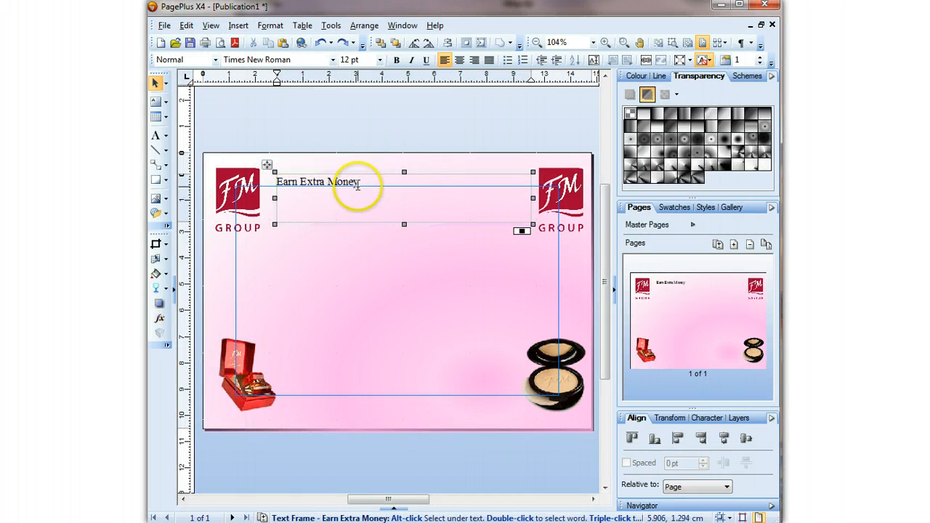
# Format the "Earn Extra Money" heading in VAGRounded BT at 30 pt and centre it in its frame.
pyautogui.moveTo(358, 182); pyautogui.dragTo(265, 181)
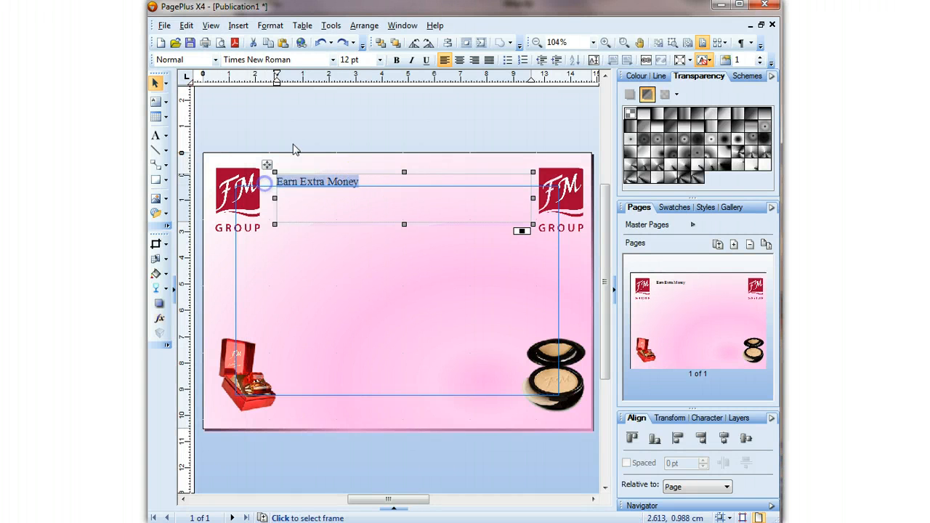
pyautogui.click(333, 60)
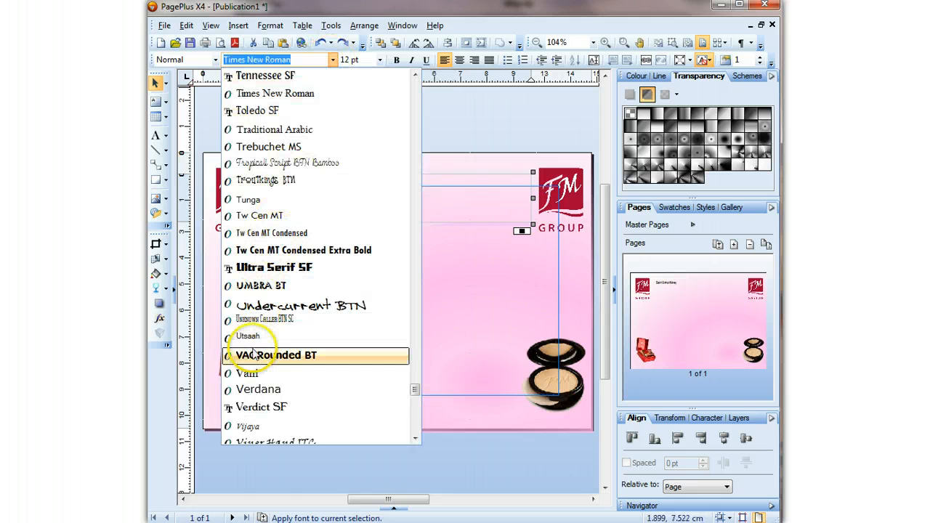
pyautogui.click(252, 356)
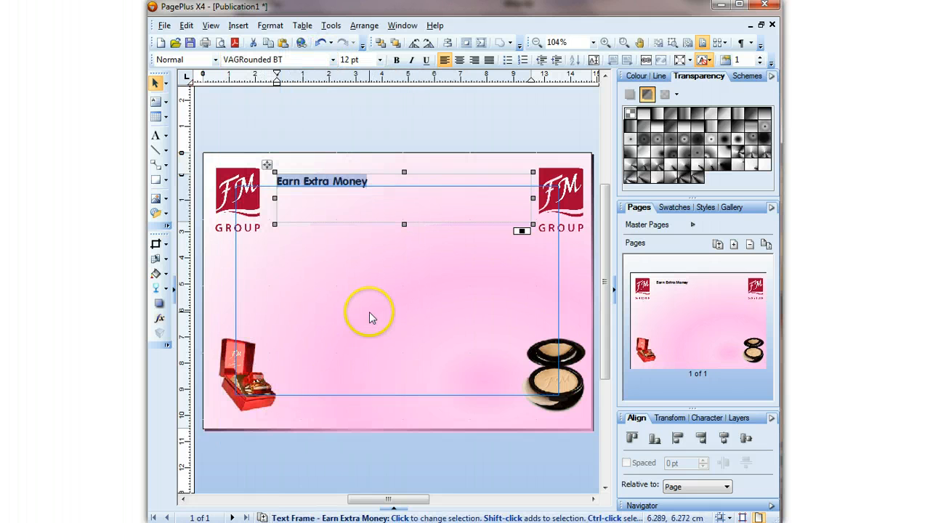
pyautogui.click(458, 60)
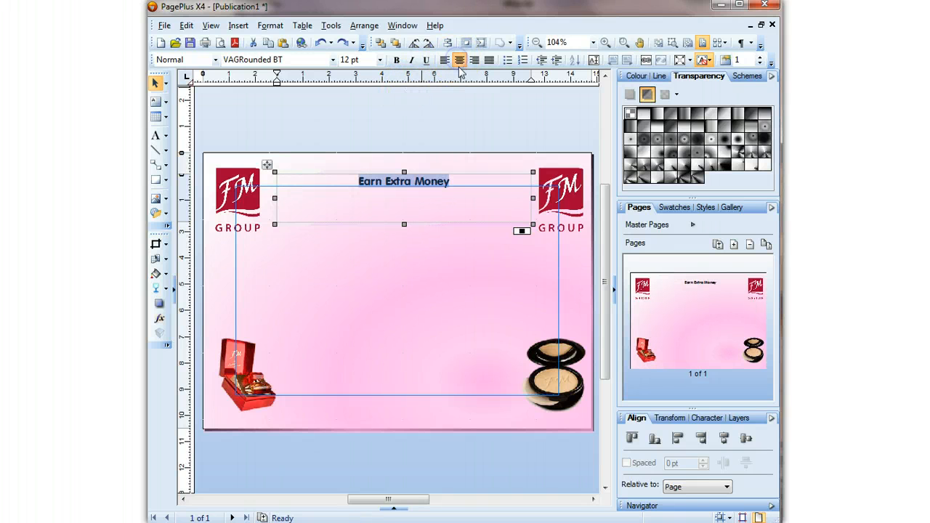
pyautogui.click(380, 60)
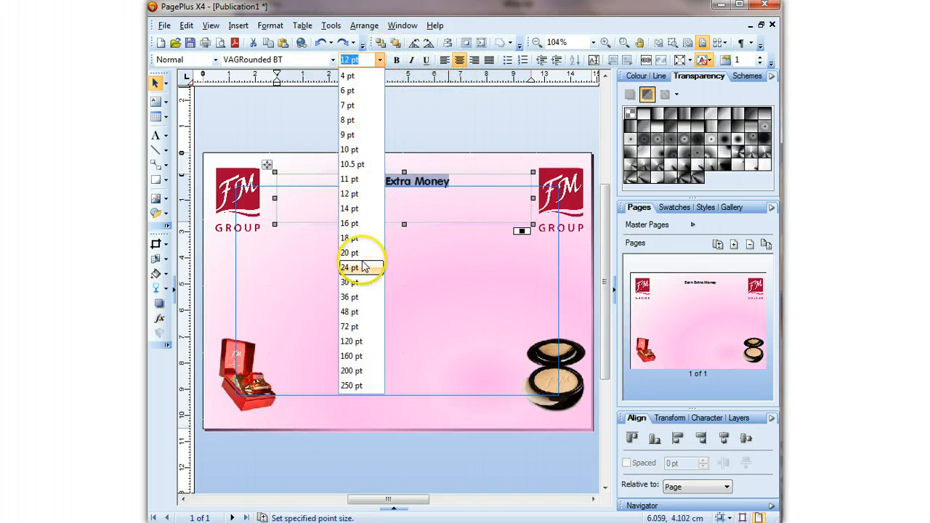
pyautogui.click(357, 284)
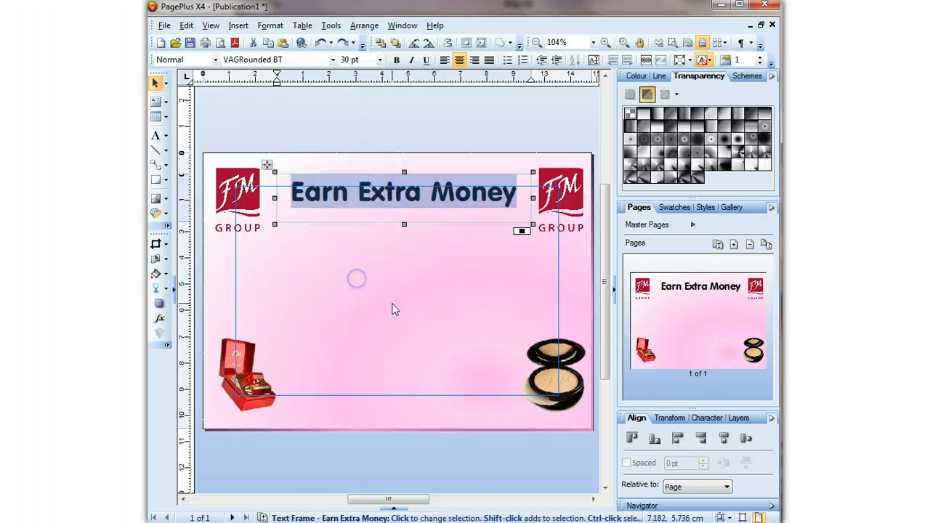
# Shorten the heading's text frame from below so it fits closely around the single line of text.
pyautogui.click(405, 252)
pyautogui.click(402, 219)
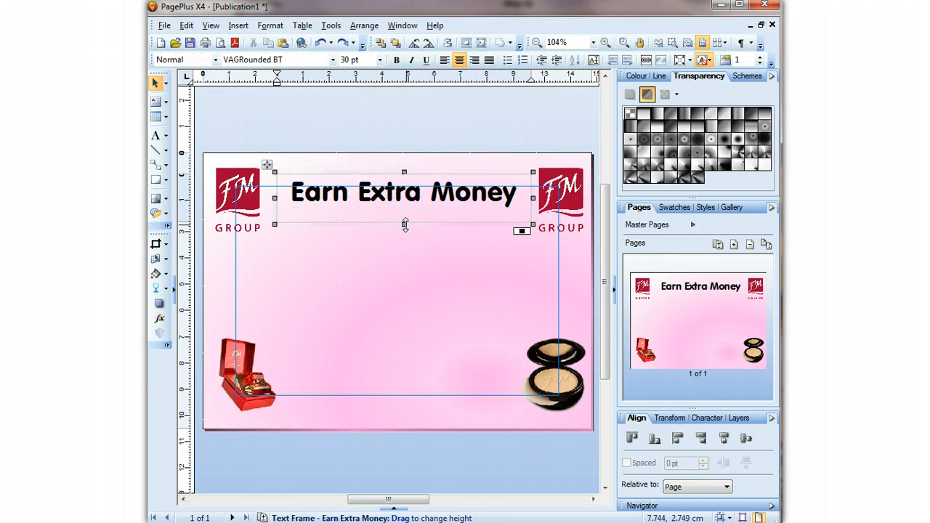
pyautogui.moveTo(405, 225); pyautogui.dragTo(405, 209)
pyautogui.click(374, 244)
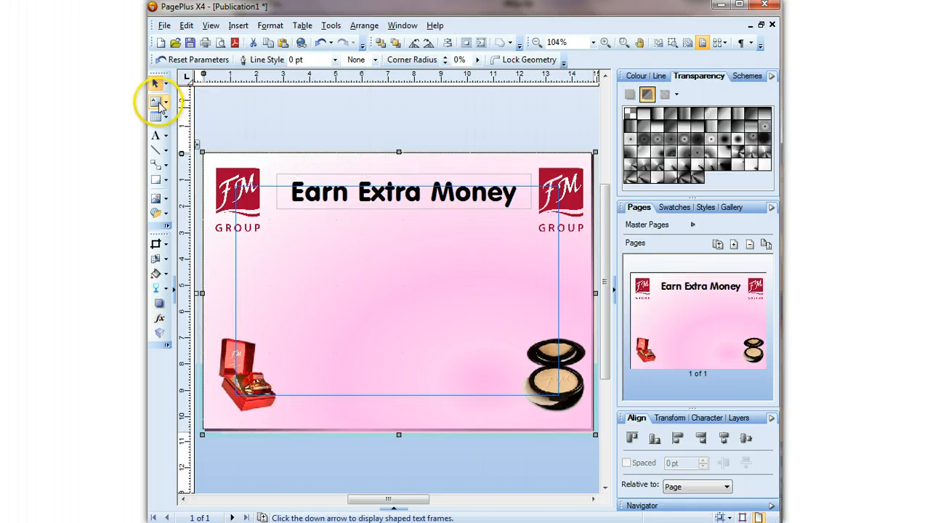
# Draw a larger text frame below the heading and paste in "Earn up to 33% commission + Bonuses" and "Full or Part Time" from Word.
pyautogui.click(157, 103)
pyautogui.moveTo(281, 224); pyautogui.dragTo(525, 336)
pyautogui.hotkey('alt', 'Tab')
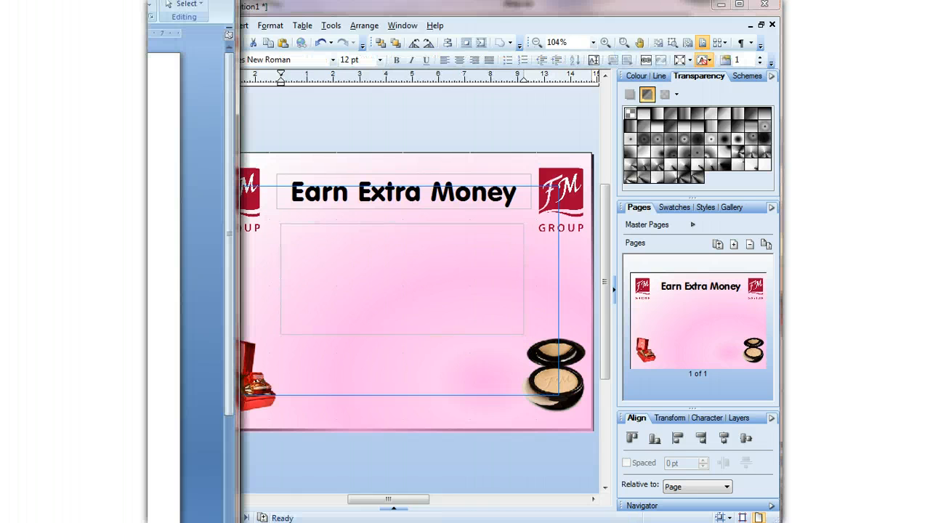
pyautogui.click(282, 221)
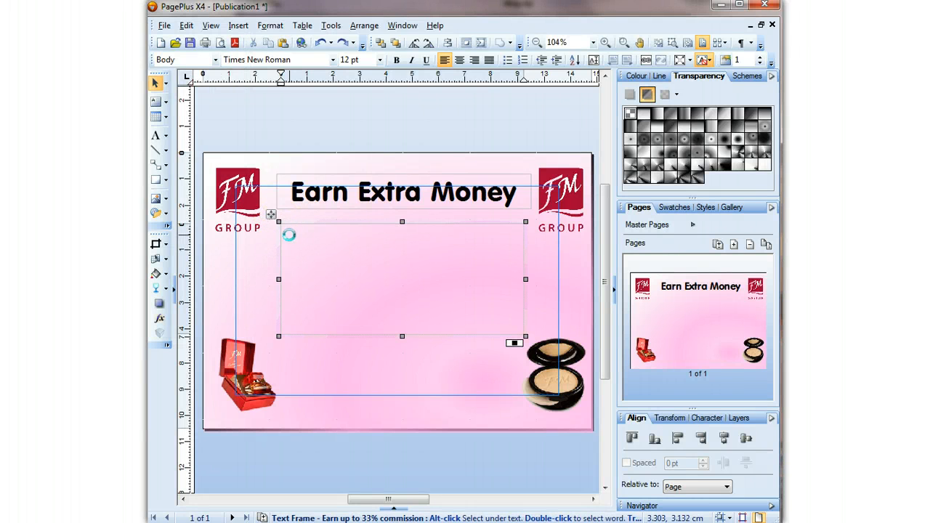
pyautogui.hotkey('ctrl', 'v')
# Set both lines of the commission text in VAGRounded BT and centre them in the frame.
pyautogui.moveTo(358, 246); pyautogui.dragTo(270, 211)
pyautogui.click(334, 59)
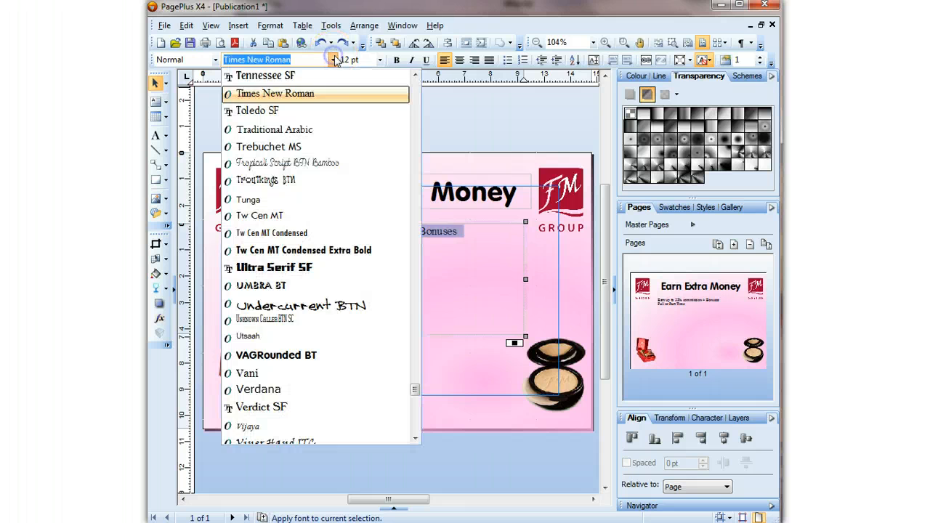
pyautogui.click(308, 355)
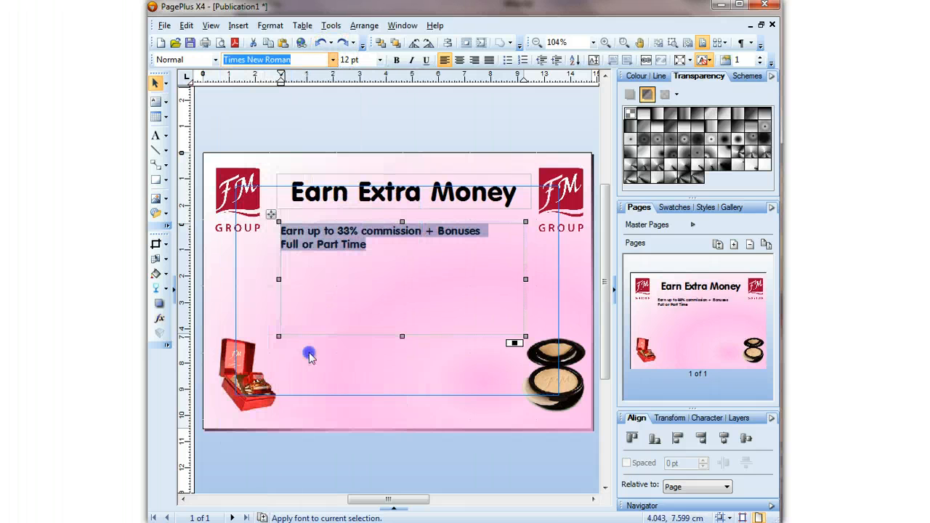
pyautogui.click(461, 61)
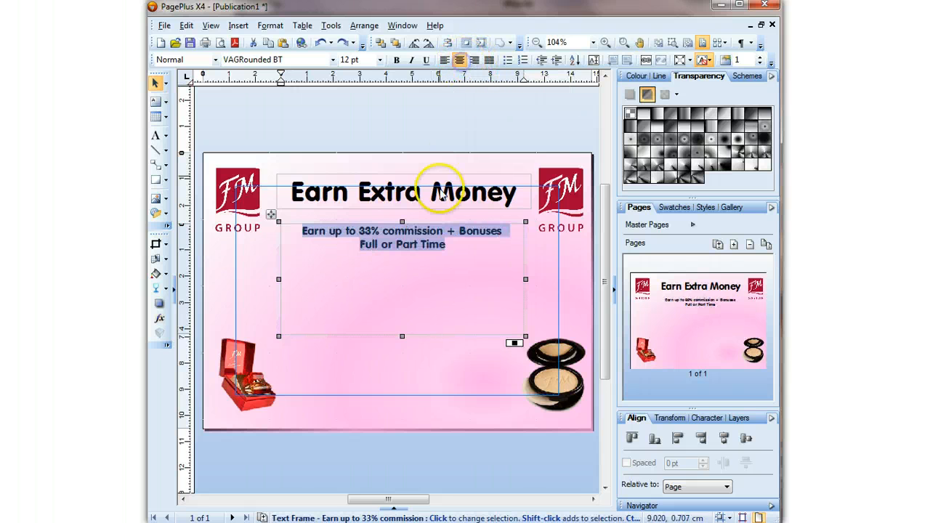
# Insert a blank line between "Earn up to 33% commission + Bonuses" and "Full or Part Time".
pyautogui.click(453, 242)
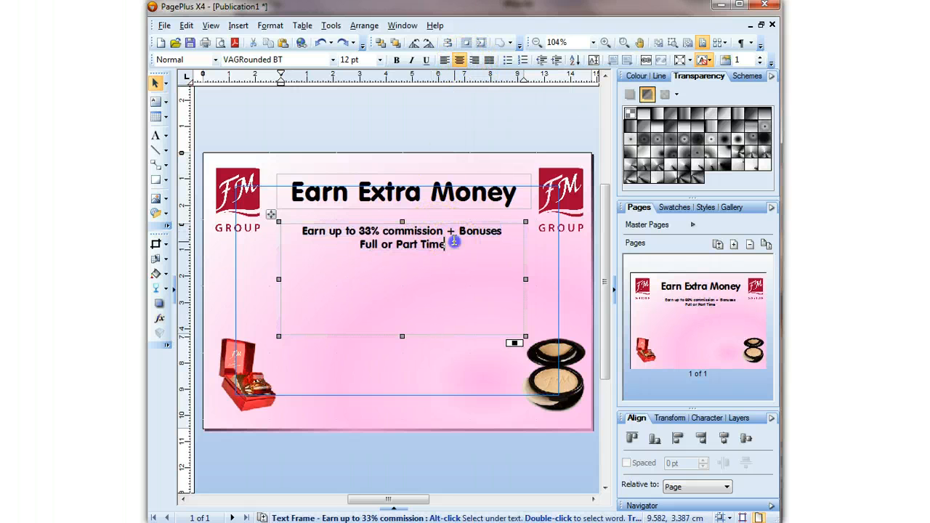
pyautogui.click(359, 245)
pyautogui.press('Return')
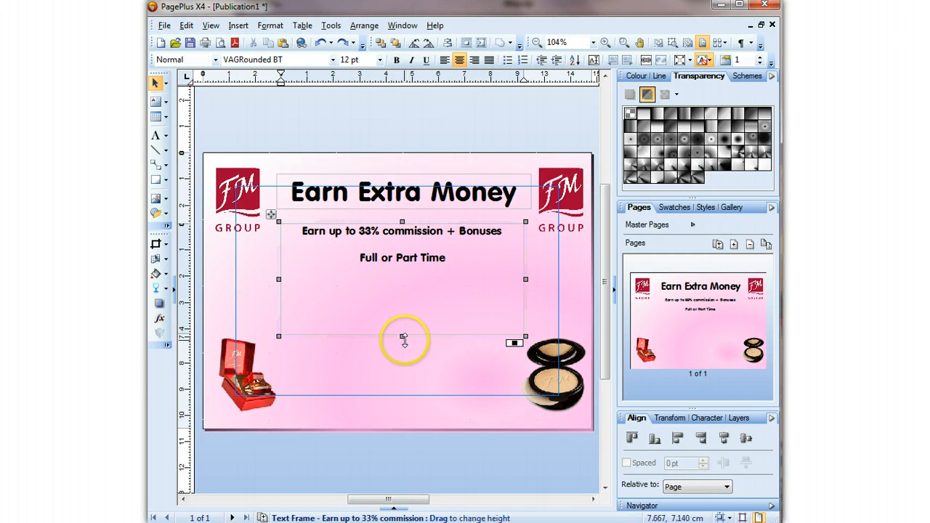
# Shorten the commission text frame from below and move it slightly down, away from the heading.
pyautogui.moveTo(404, 339); pyautogui.dragTo(401, 299)
pyautogui.moveTo(274, 216); pyautogui.dragTo(273, 233)
pyautogui.click(305, 332)
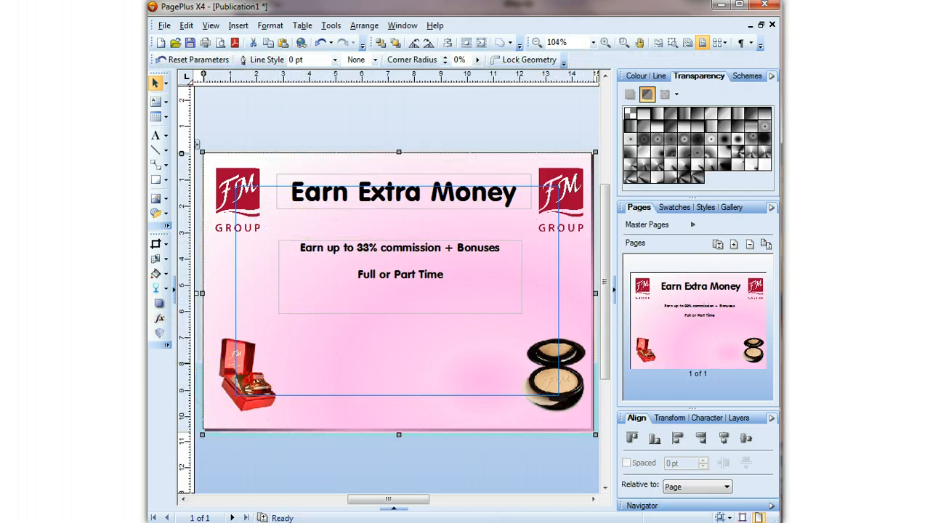
# Draw a wide text frame below the commission text, level with the product pictures, and set its font to VAGRounded BT.
pyautogui.hotkey('alt', 'Tab')
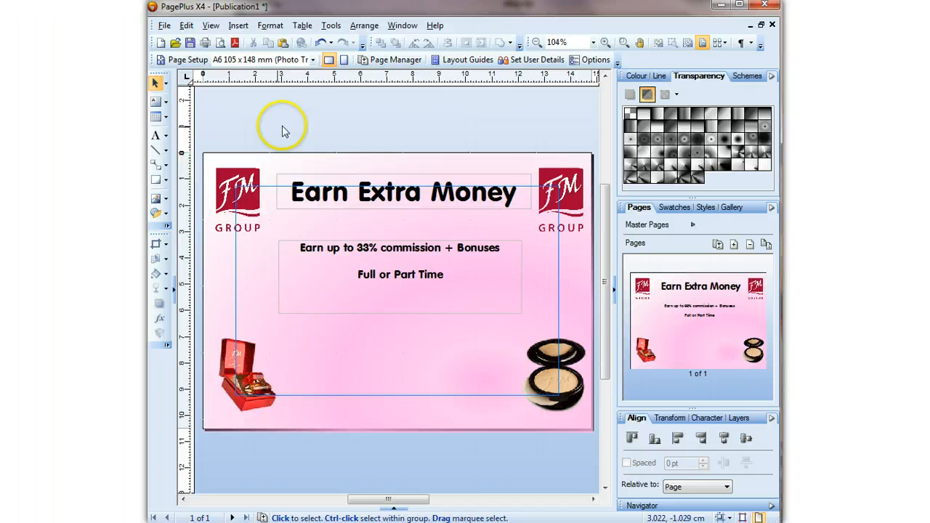
pyautogui.click(155, 101)
pyautogui.moveTo(280, 331); pyautogui.dragTo(518, 369)
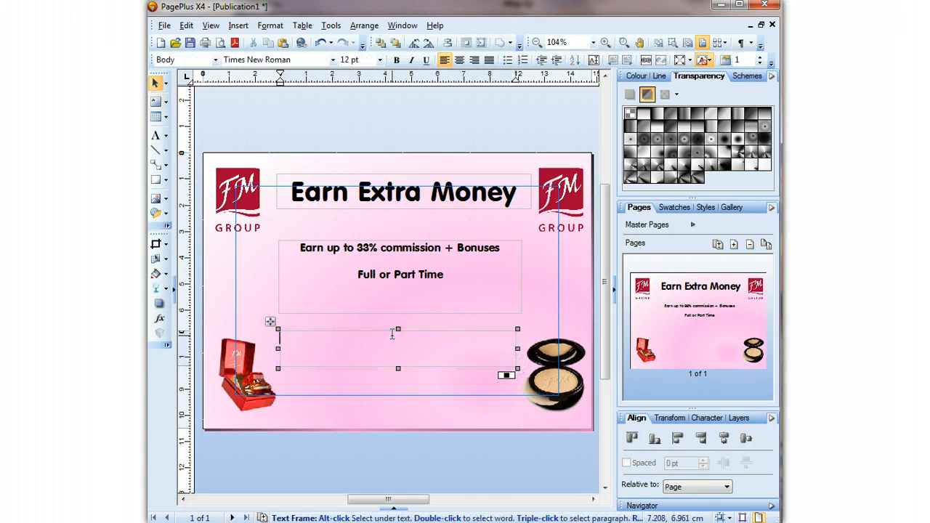
pyautogui.click(333, 60)
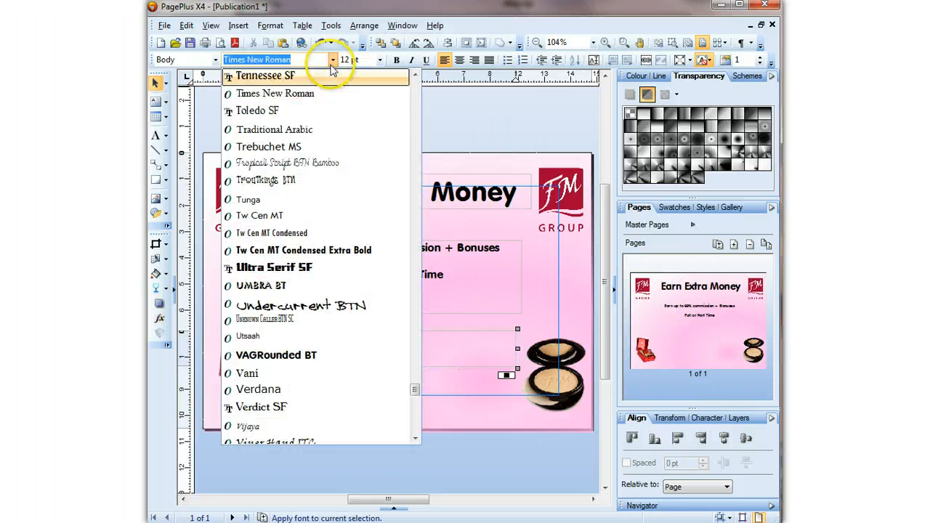
pyautogui.click(320, 355)
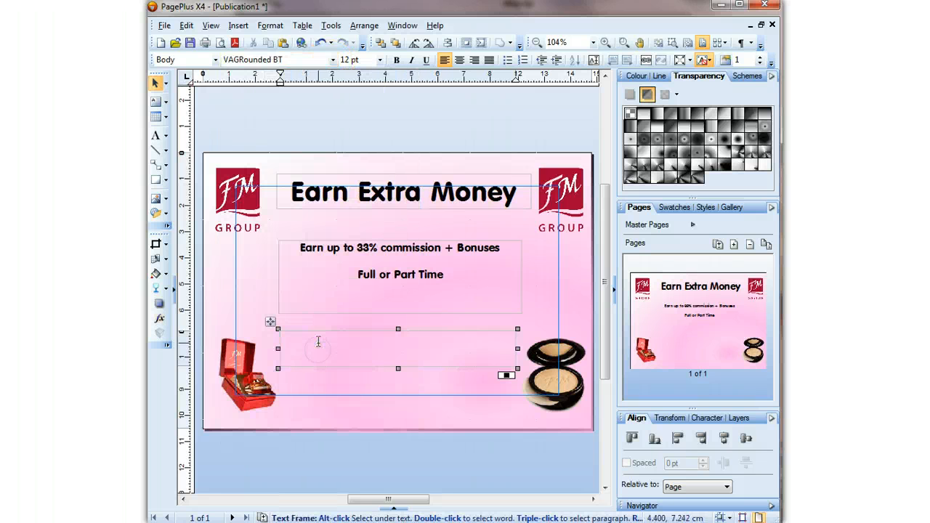
# Enter the contact phone number in the new frame, separating its digits into three groups with spaces.
pyautogui.write('012')
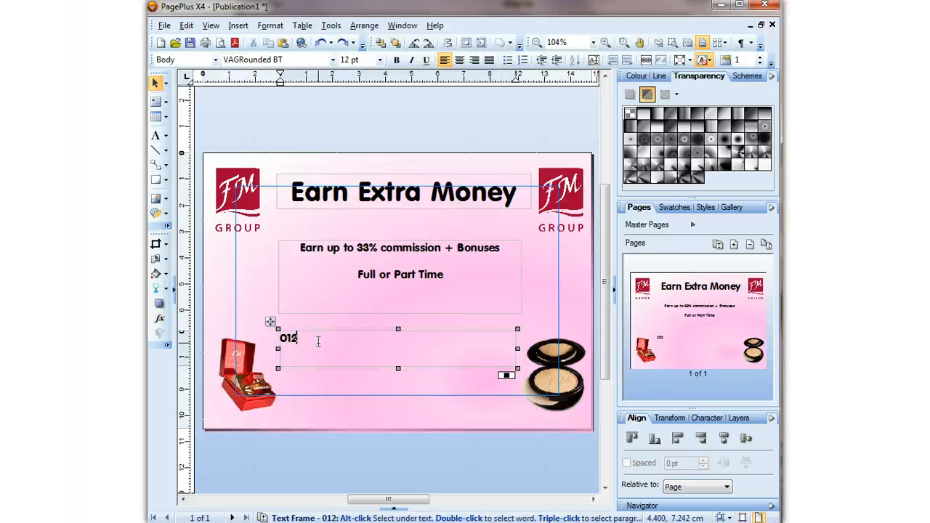
pyautogui.write('3456789')
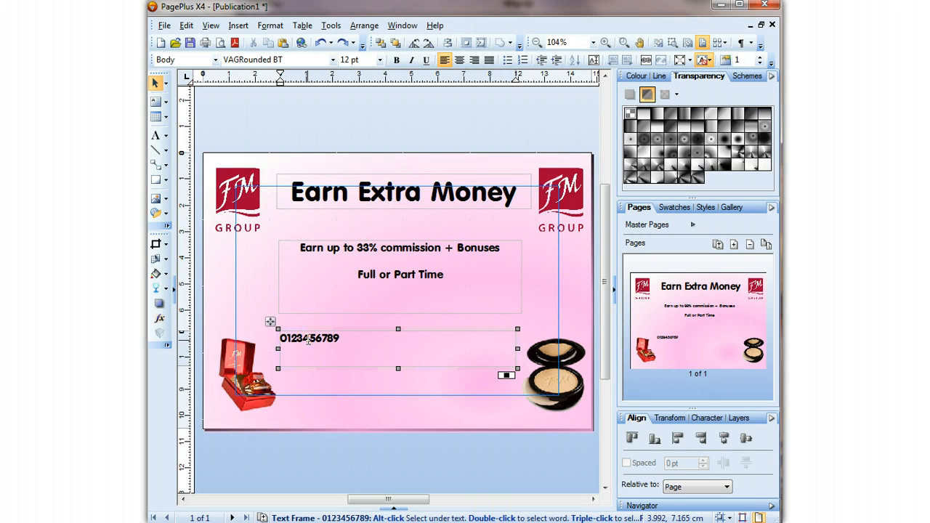
pyautogui.click(332, 337)
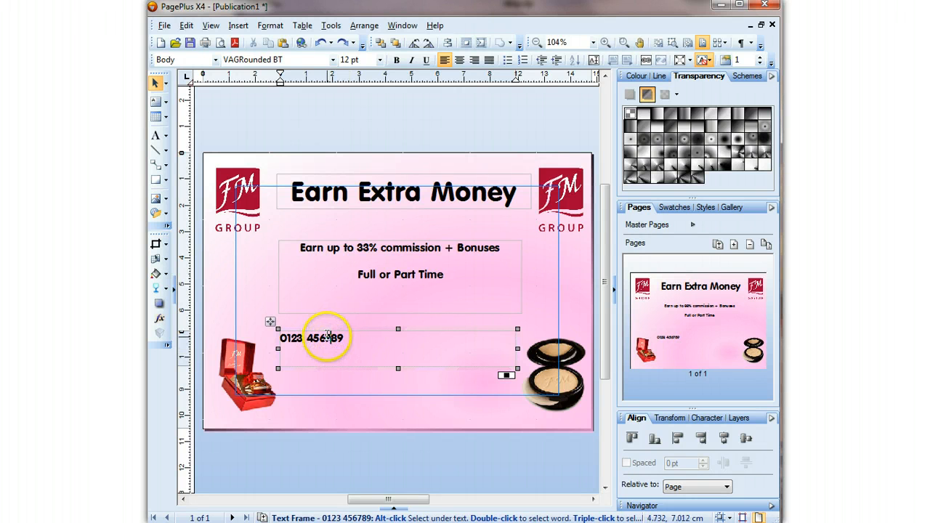
pyautogui.click(326, 338)
# Centre the phone number and shorten its text frame from below to about 0.7 cm high.
pyautogui.moveTo(350, 339); pyautogui.dragTo(276, 338)
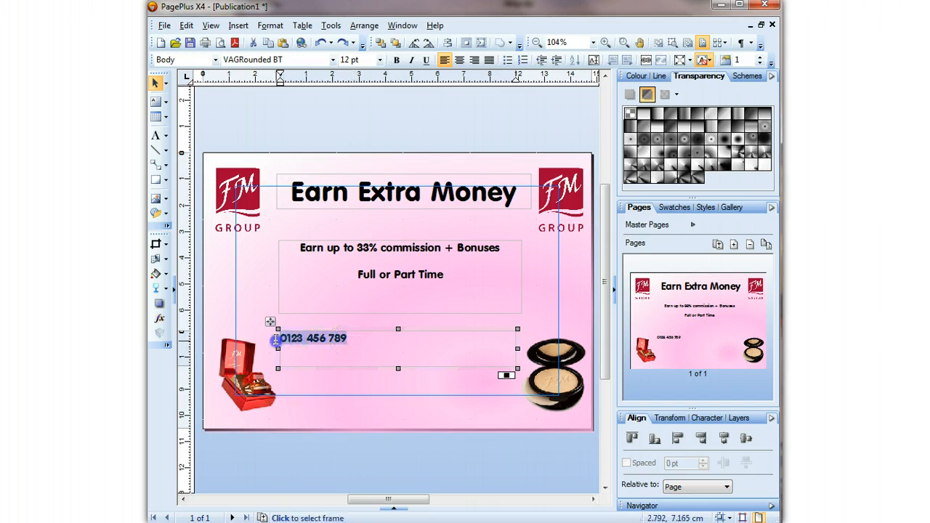
pyautogui.click(461, 60)
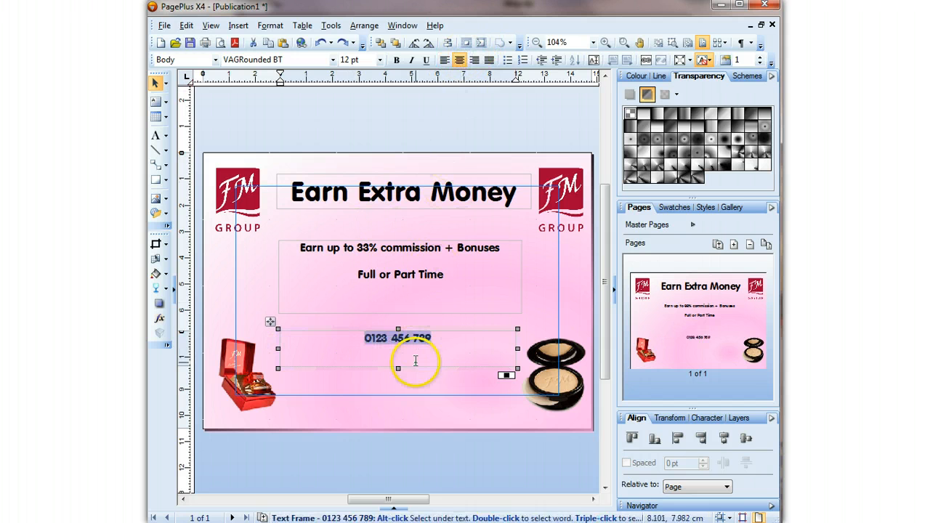
pyautogui.moveTo(397, 371); pyautogui.dragTo(394, 375)
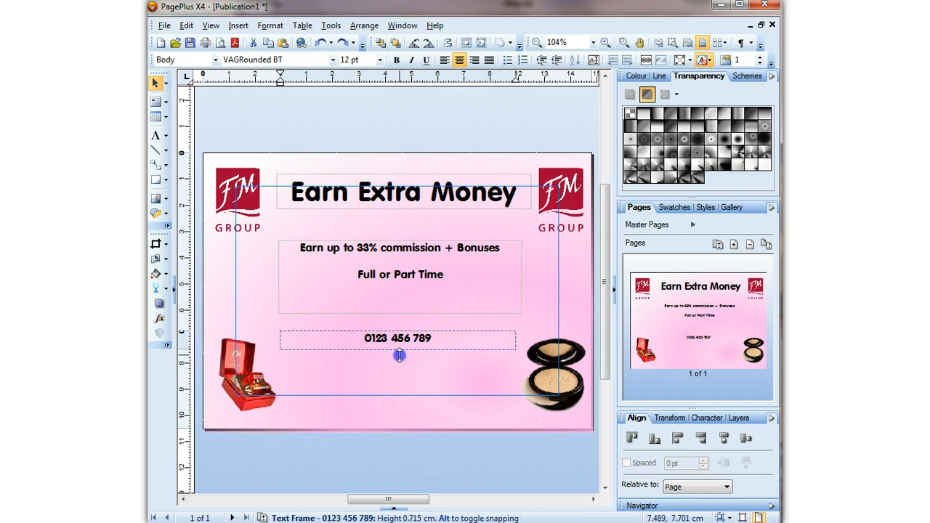
pyautogui.click(395, 381)
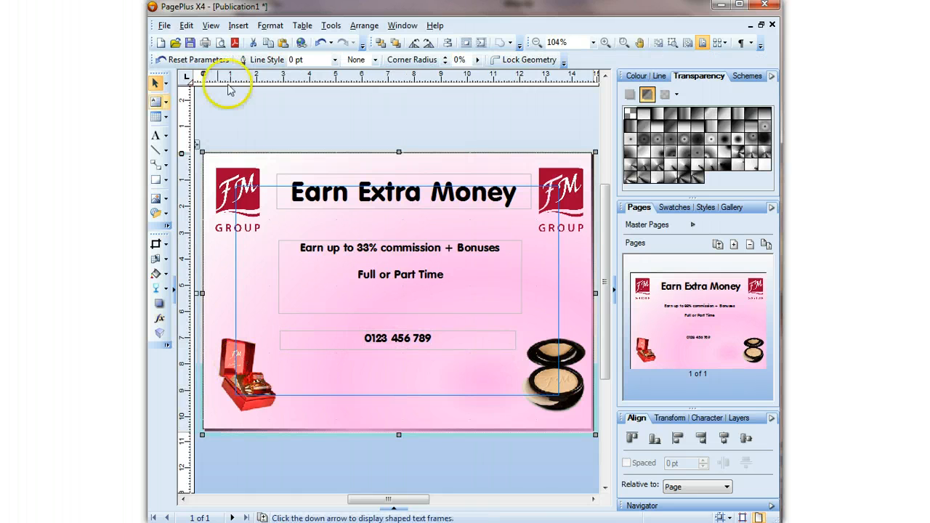
# Draw a narrow text frame below the phone number and move it up directly beneath the number's frame.
pyautogui.click(156, 102)
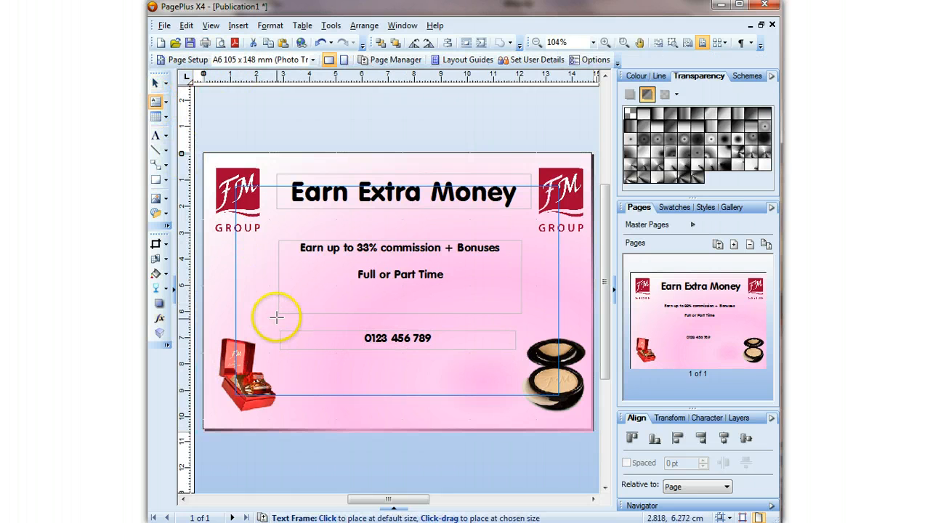
pyautogui.moveTo(280, 359); pyautogui.dragTo(517, 377)
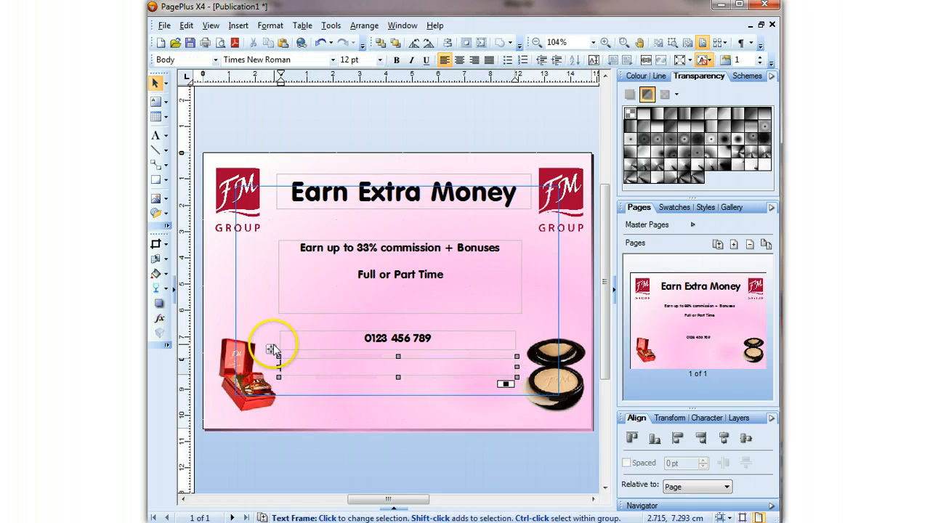
pyautogui.moveTo(270, 348); pyautogui.dragTo(271, 342)
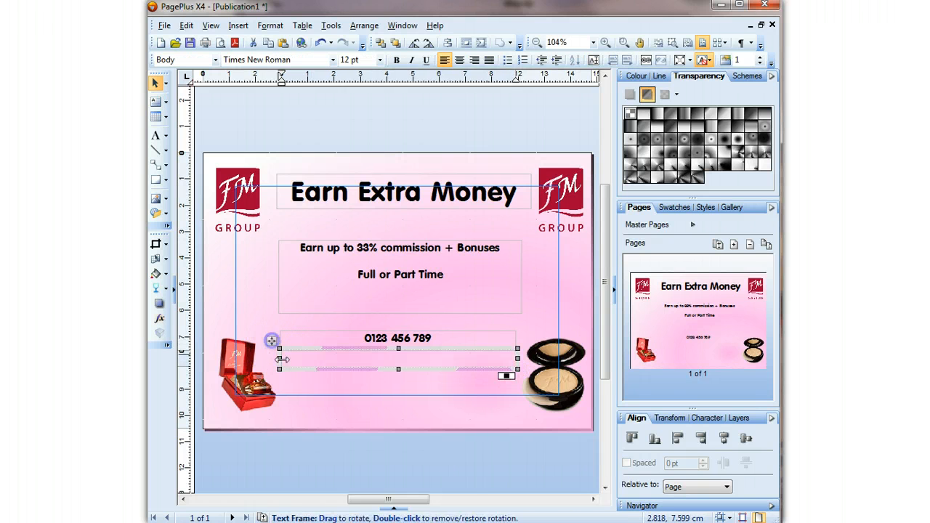
pyautogui.click(308, 359)
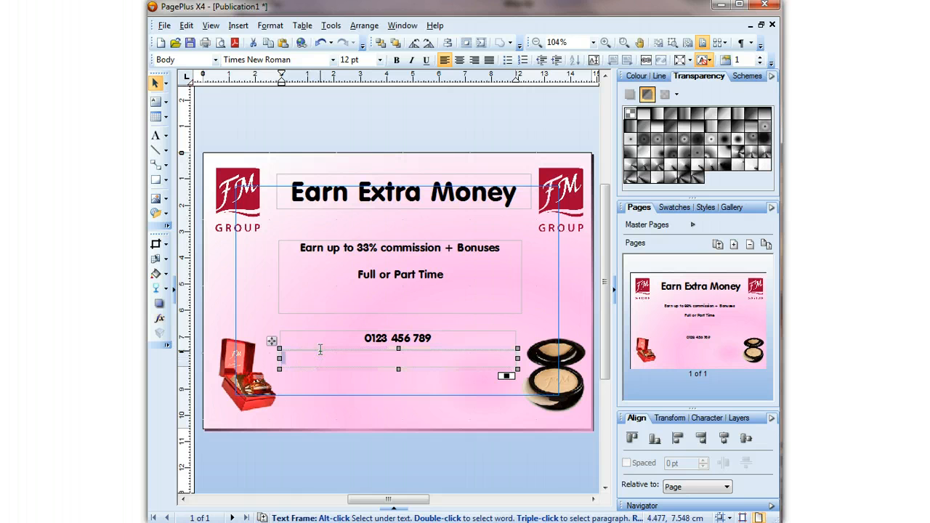
# Enter "Visit Our Website" in VAGRounded BT in the frame below the phone number and centre it.
pyautogui.write('V')
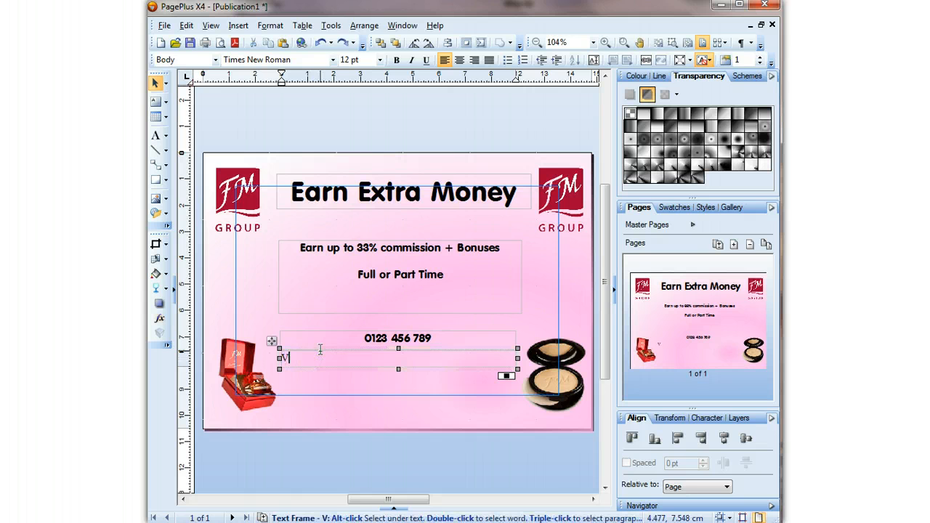
pyautogui.click(332, 59)
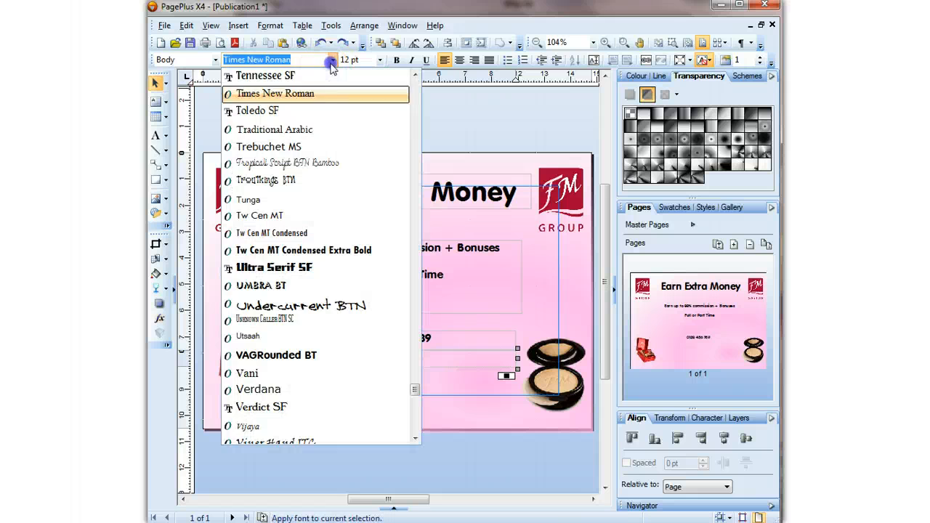
pyautogui.click(300, 355)
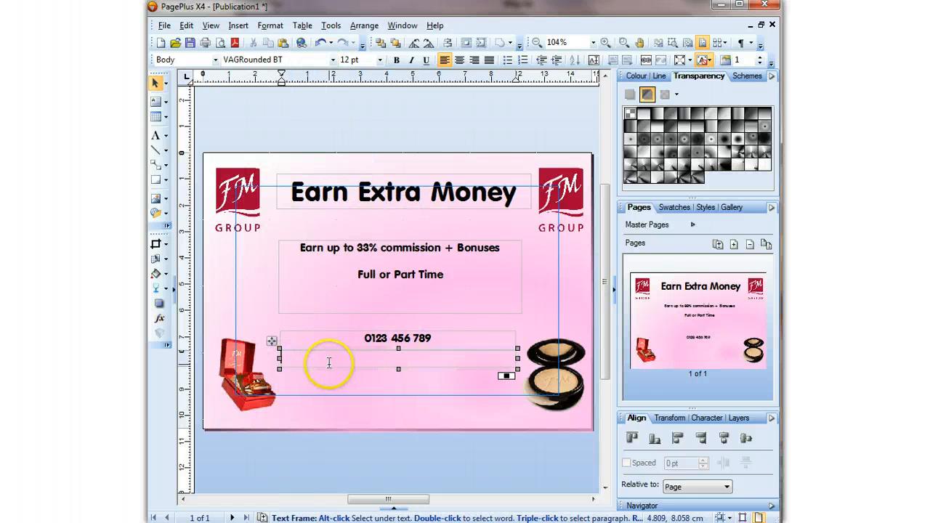
pyautogui.write('Vist')
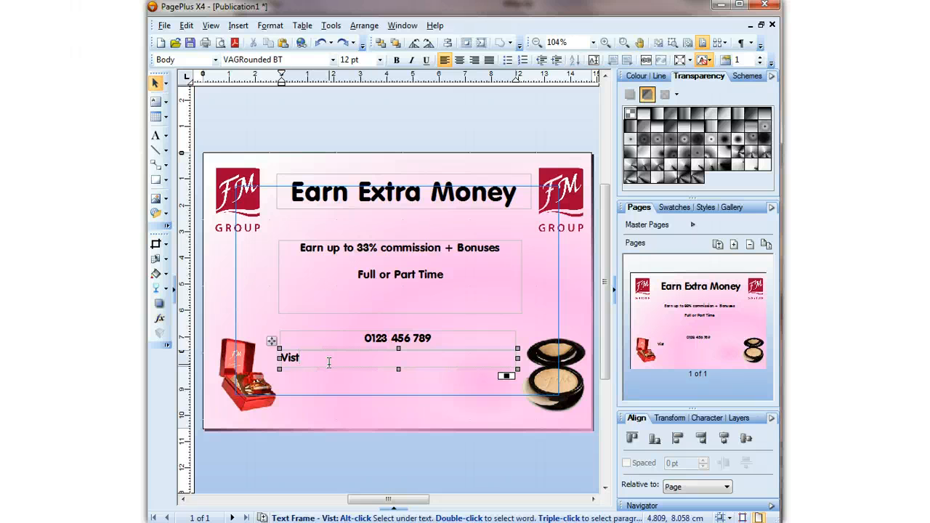
pyautogui.press('BackSpace')
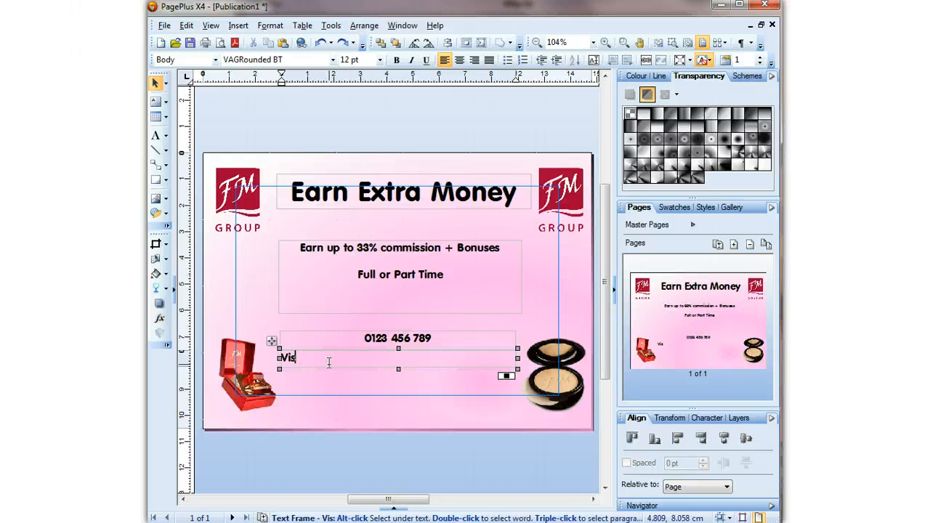
pyautogui.write('it ')
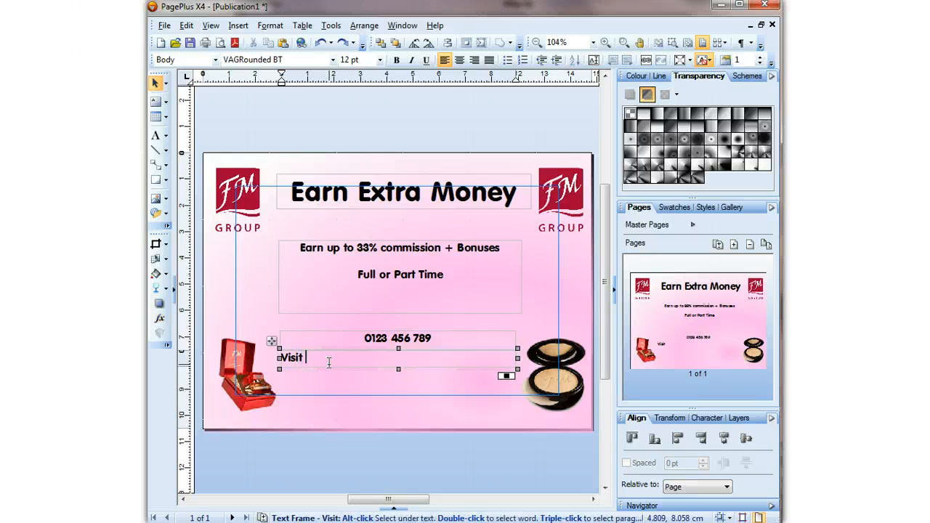
pyautogui.write('Our')
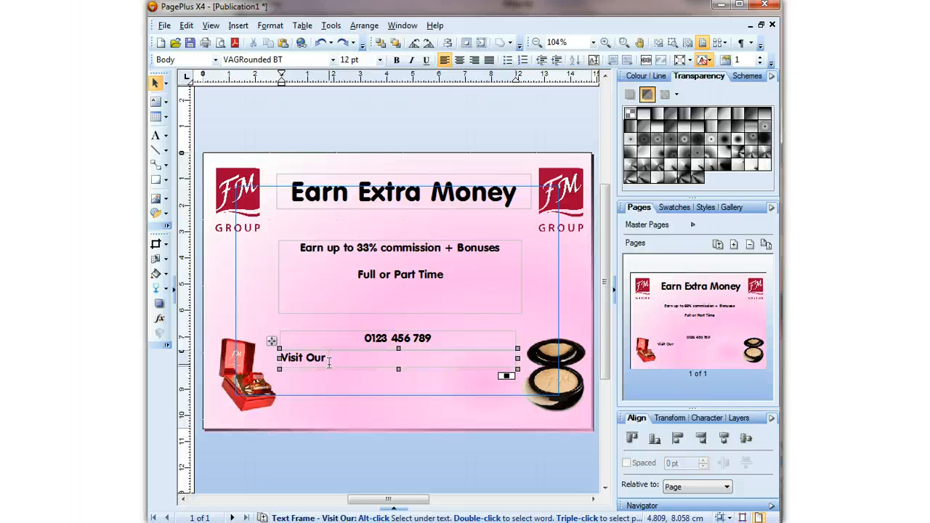
pyautogui.write(' Website')
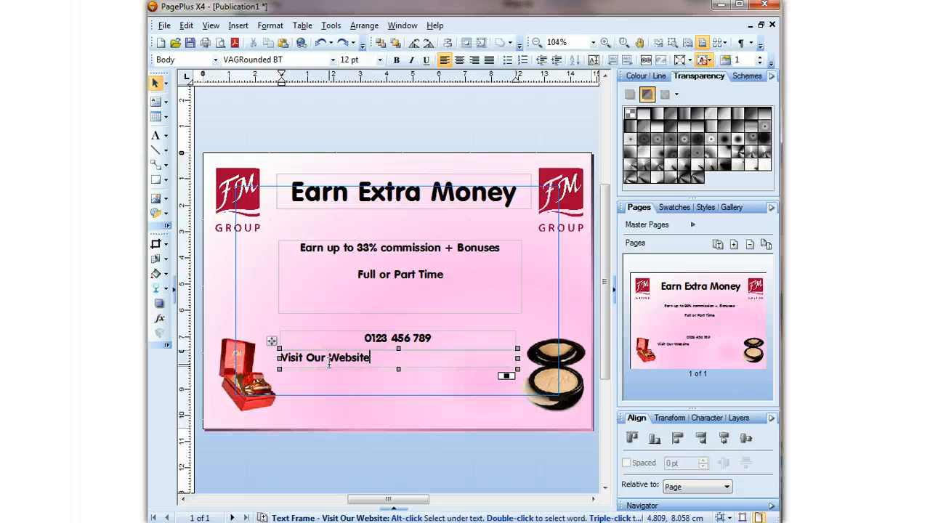
pyautogui.moveTo(383, 357); pyautogui.dragTo(282, 355)
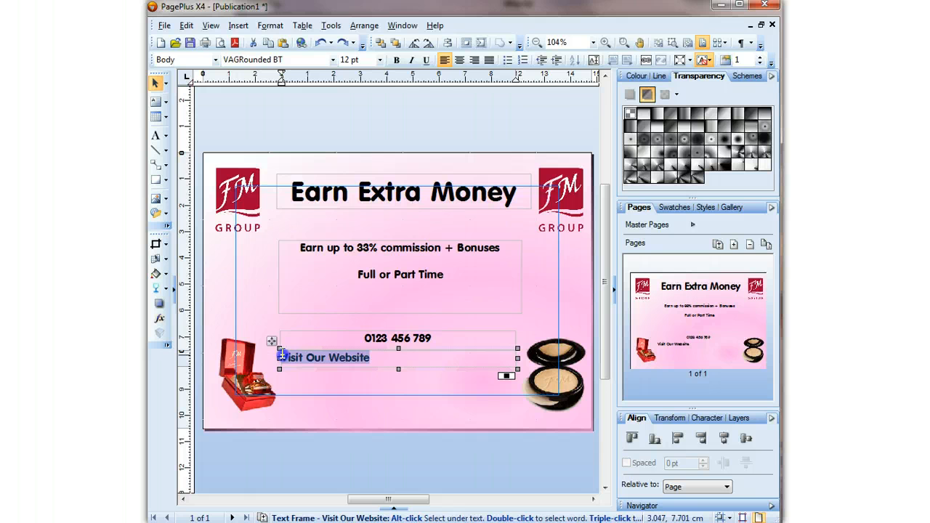
pyautogui.click(460, 61)
# Set the phone number's font size to 18 pt.
pyautogui.click(425, 336)
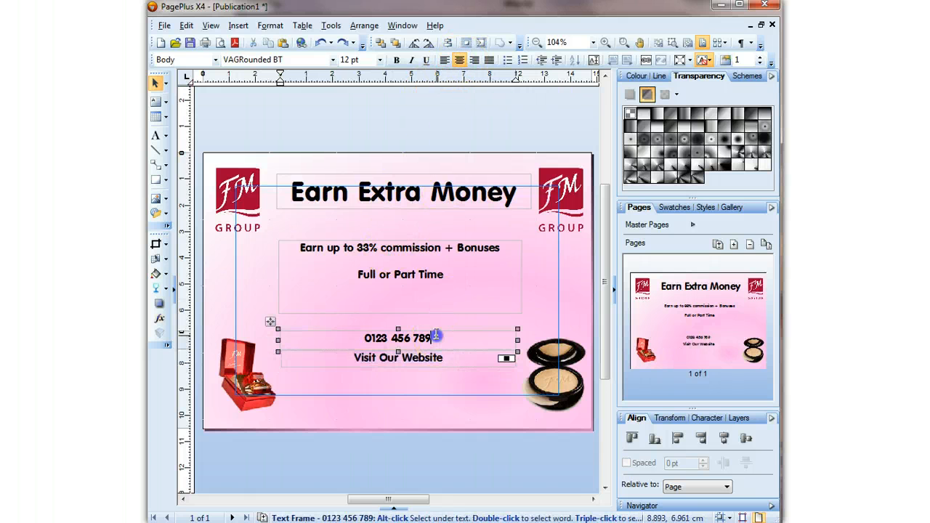
pyautogui.click(402, 340)
pyautogui.click(441, 341)
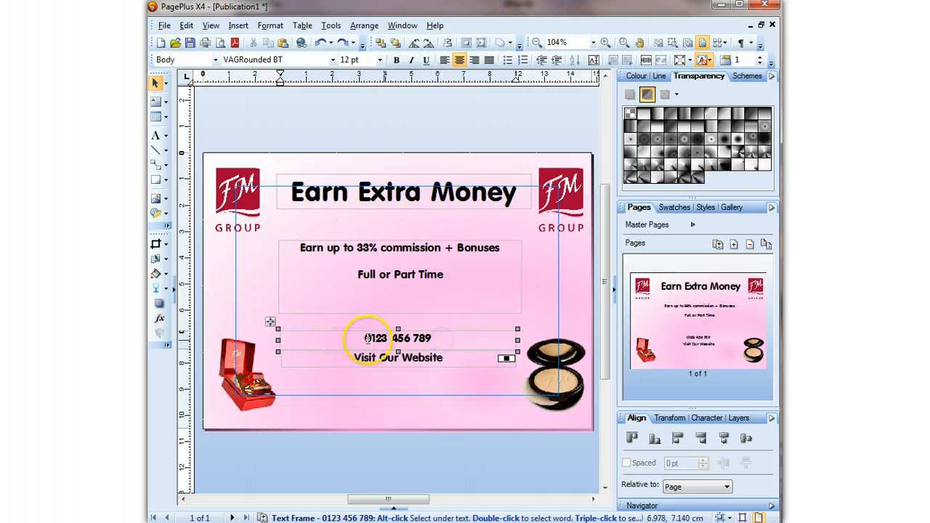
pyautogui.moveTo(431, 339); pyautogui.dragTo(363, 339)
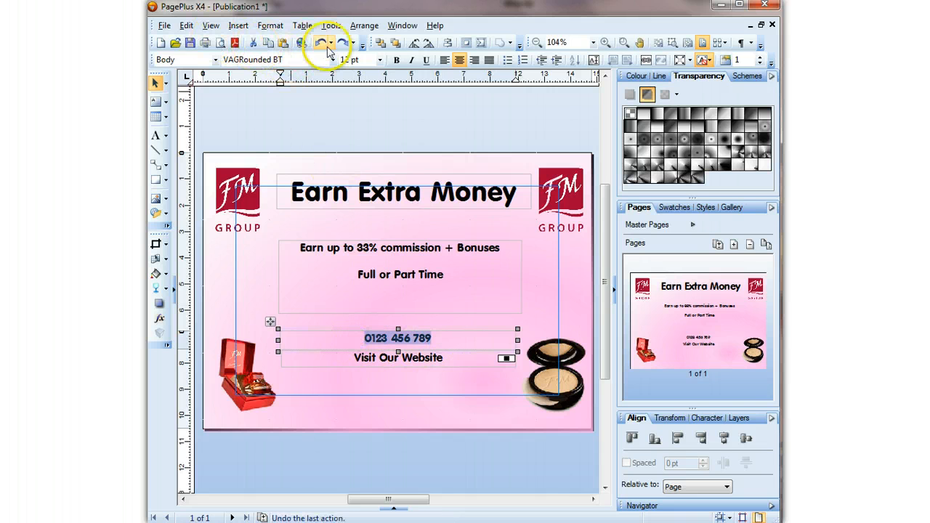
pyautogui.click(379, 60)
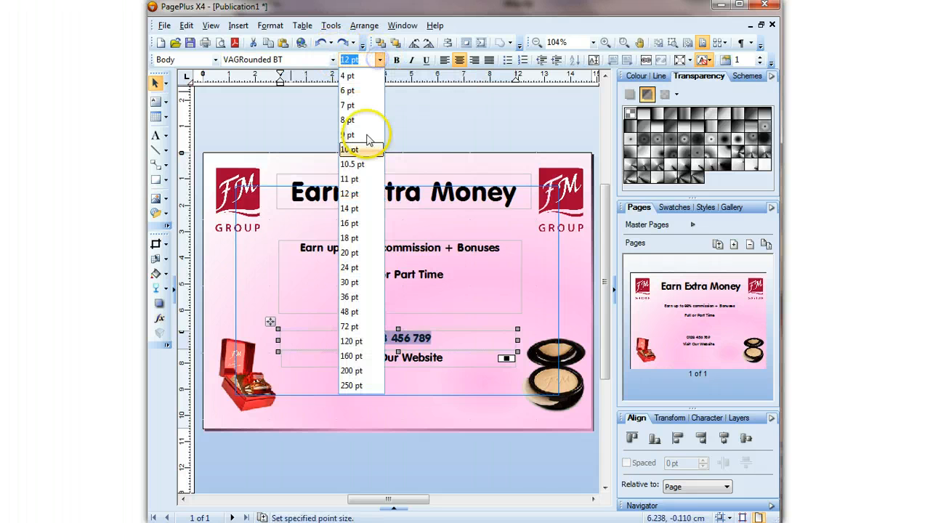
pyautogui.click(364, 238)
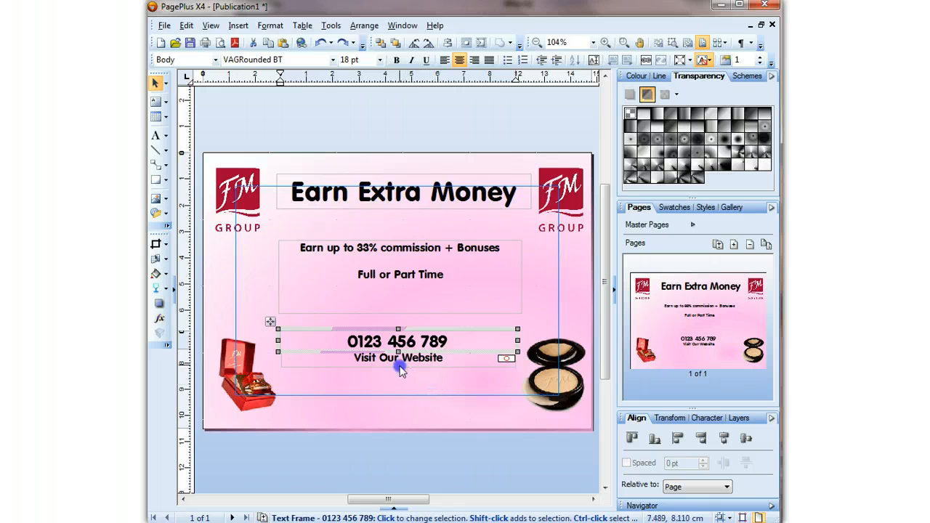
# Move the "Visit Our Website" frame slightly down, away from the phone number.
pyautogui.click(399, 366)
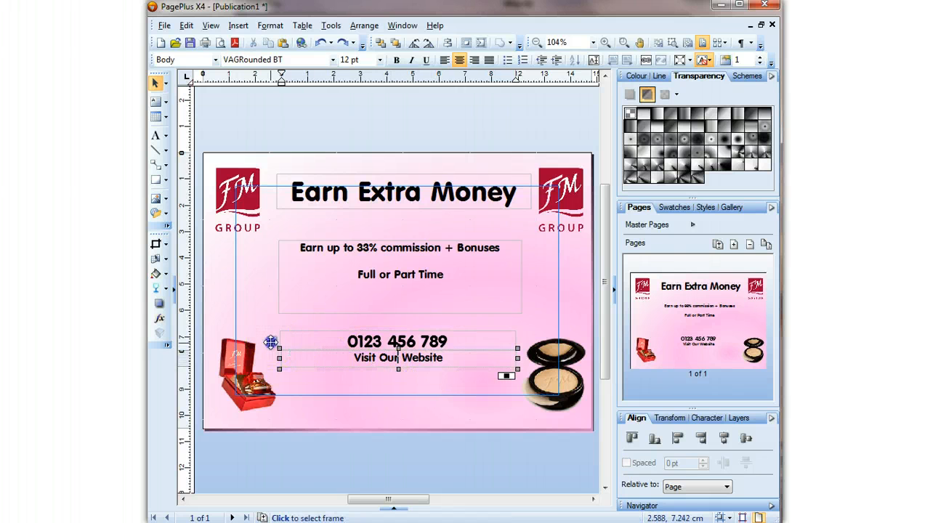
pyautogui.moveTo(270, 343); pyautogui.dragTo(270, 347)
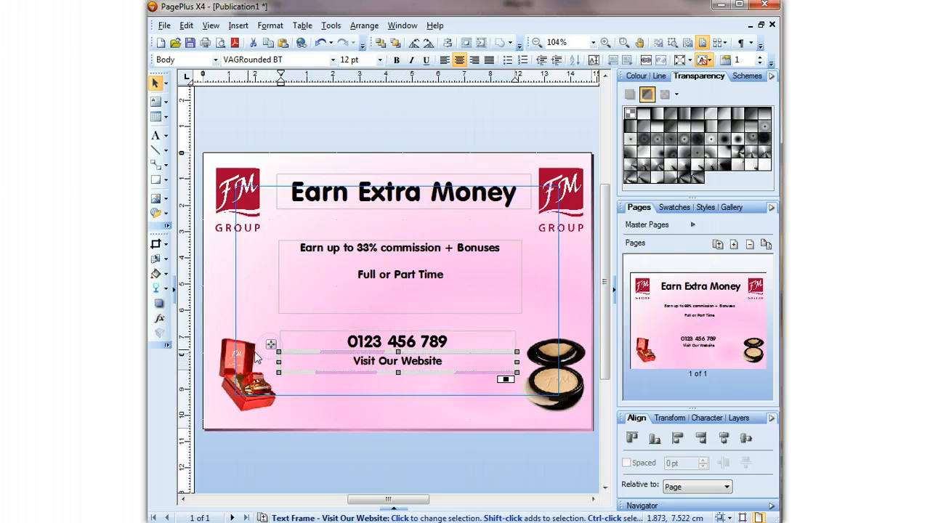
pyautogui.click(290, 122)
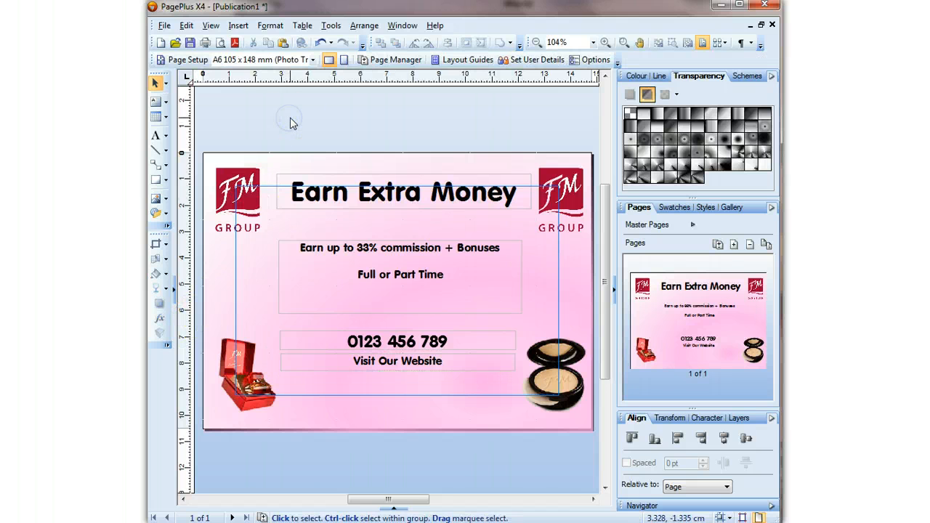
# Draw a text frame below "Visit Our Website" and enter "StylishDesignerperfume.com" in it.
pyautogui.click(156, 102)
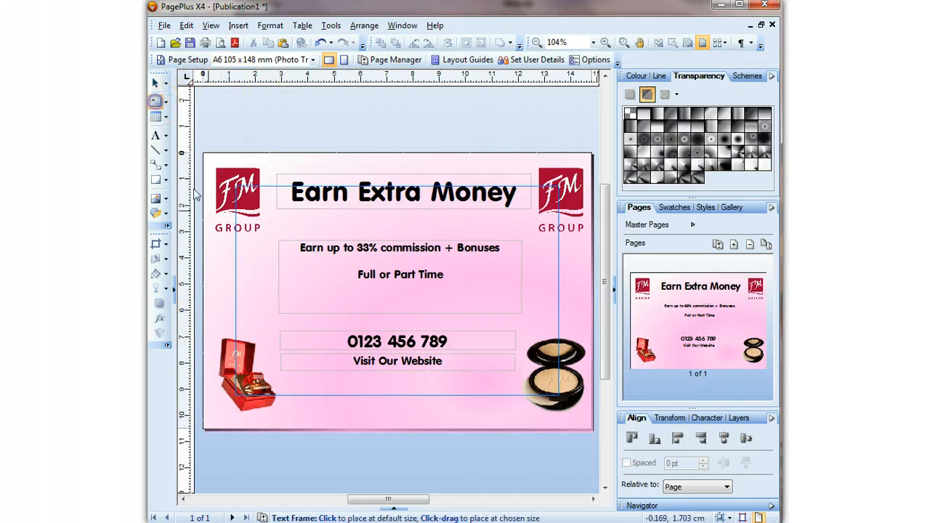
pyautogui.moveTo(278, 376); pyautogui.dragTo(522, 396)
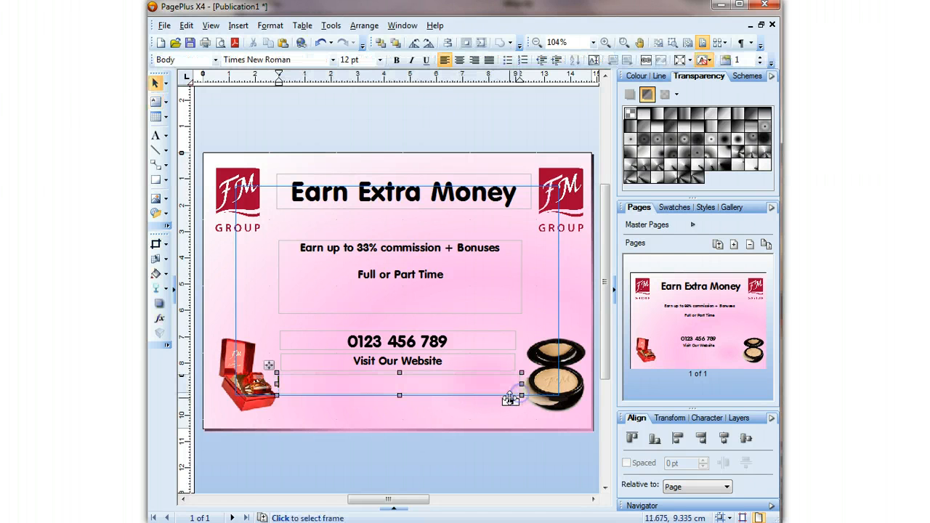
pyautogui.click(502, 396)
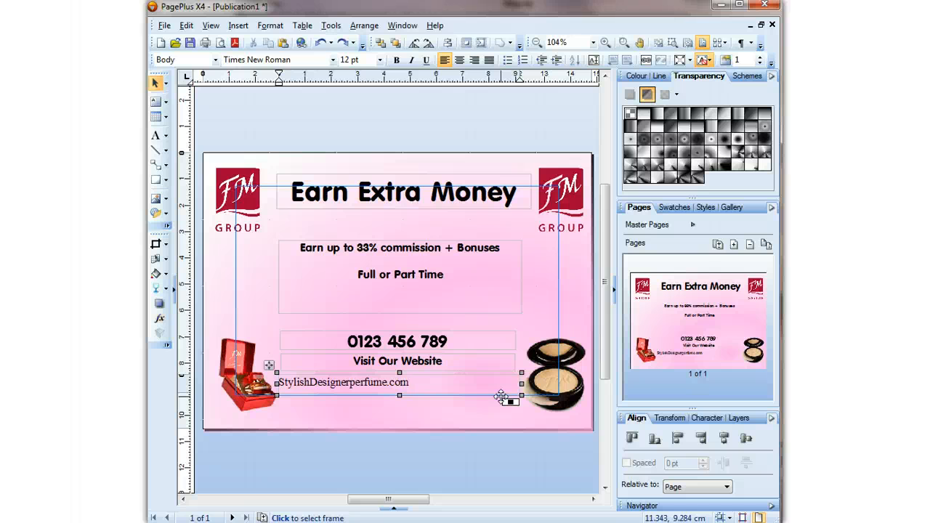
# Format the StylishDesignerperfume.com text in VAGRounded BT at 18 pt and centre it in its frame.
pyautogui.moveTo(457, 384); pyautogui.dragTo(276, 383)
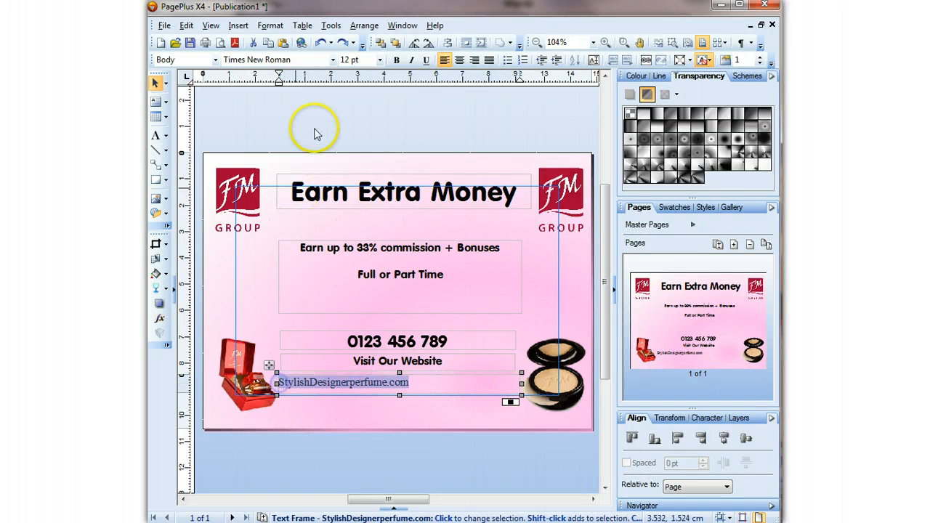
pyautogui.click(333, 59)
pyautogui.click(245, 357)
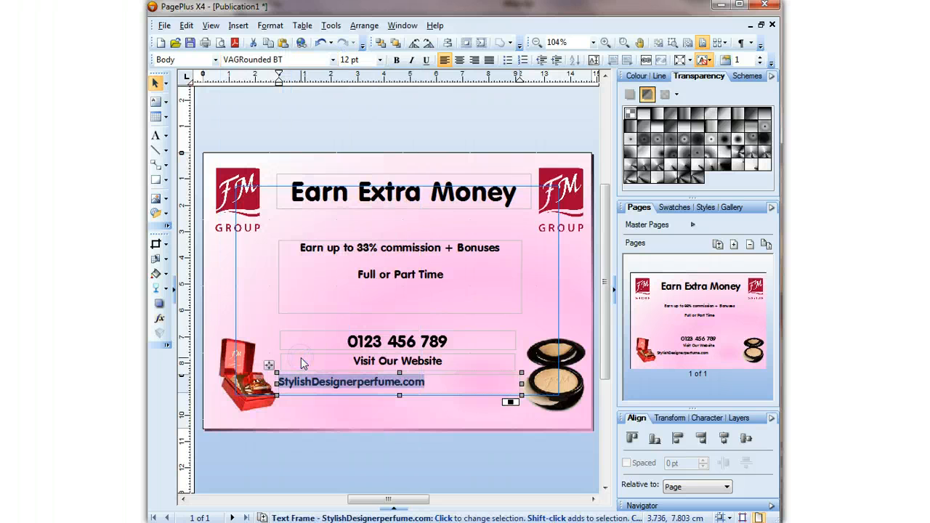
pyautogui.click(460, 60)
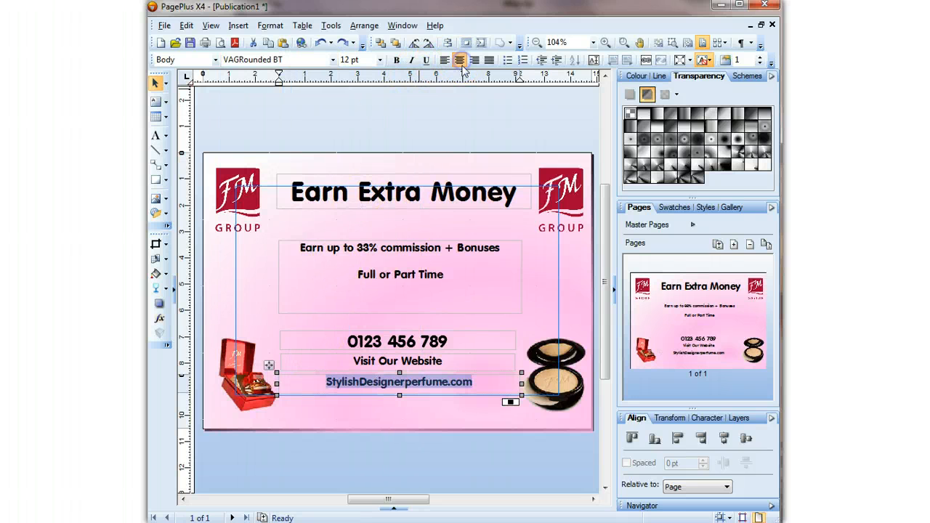
pyautogui.click(379, 60)
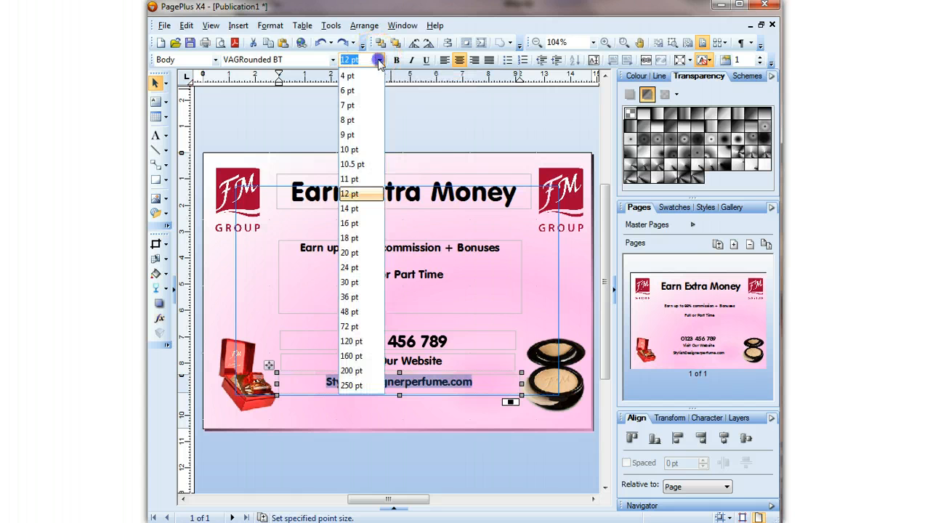
pyautogui.click(355, 238)
# Try to extend the lower edge of the StylishDesignerperfume.com text frame slightly downward.
pyautogui.click(440, 340)
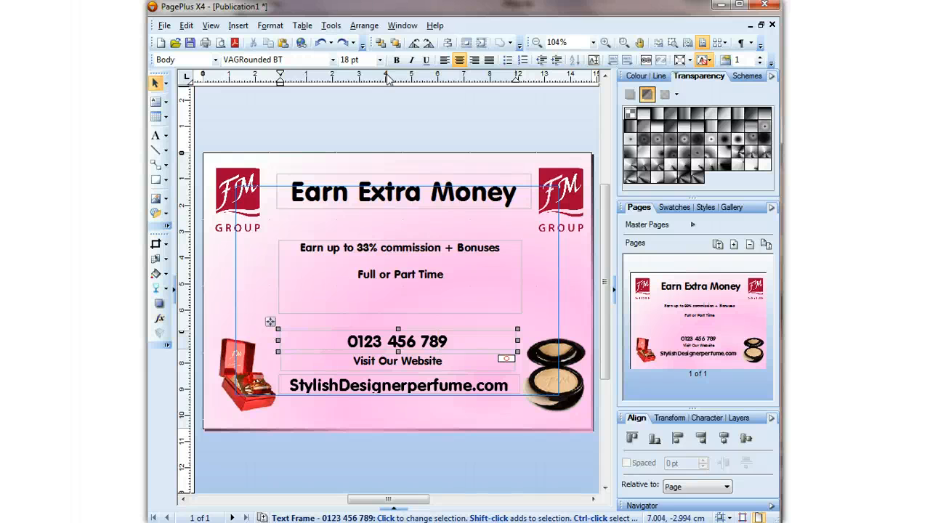
pyautogui.click(360, 363)
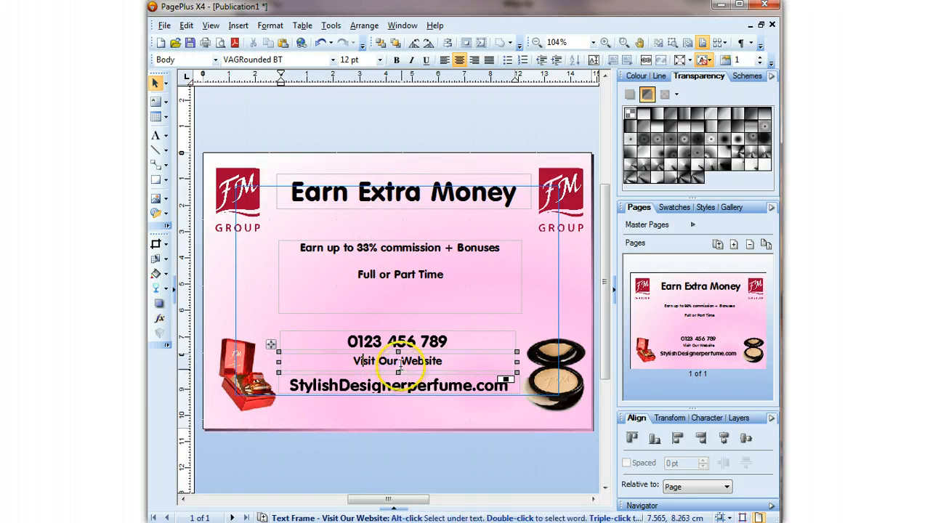
pyautogui.click(397, 389)
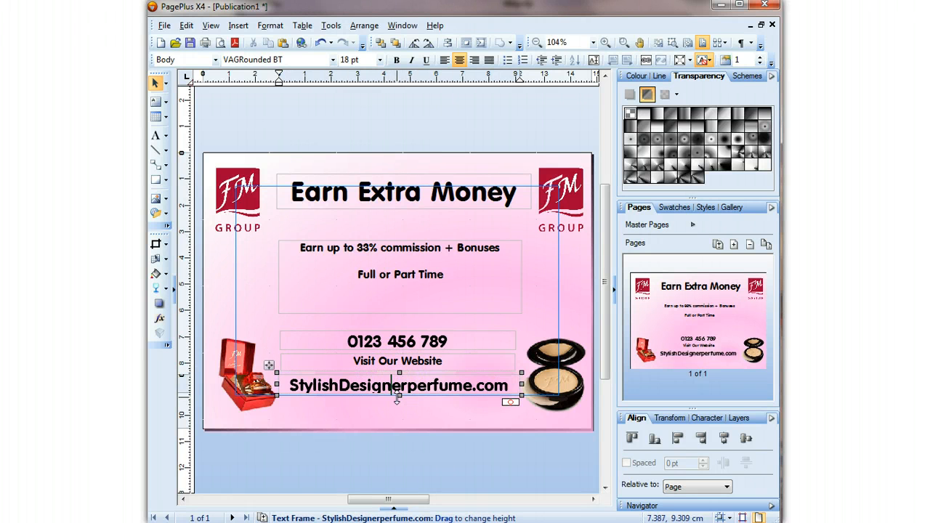
pyautogui.moveTo(399, 395); pyautogui.dragTo(399, 404)
pyautogui.click(400, 423)
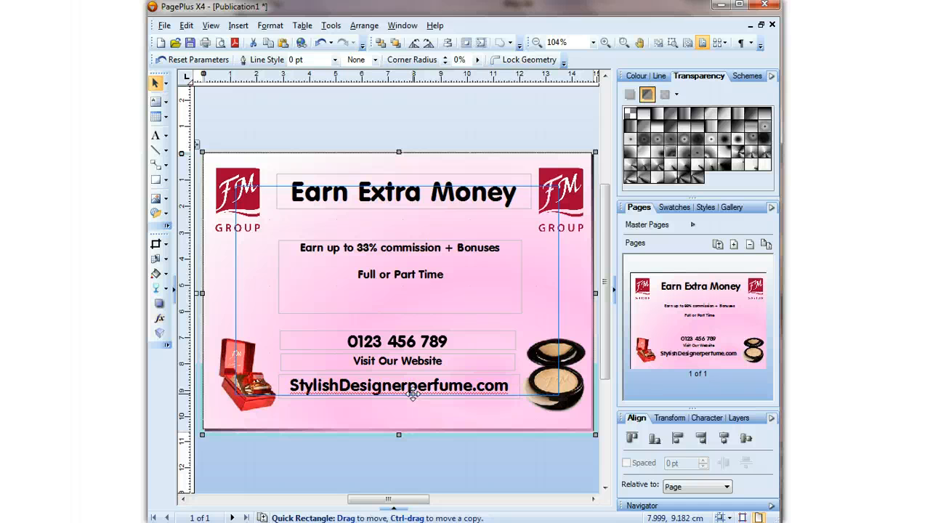
# Send the powder compact image behind the pink gradient background, and bring it back to the front.
pyautogui.click(571, 381)
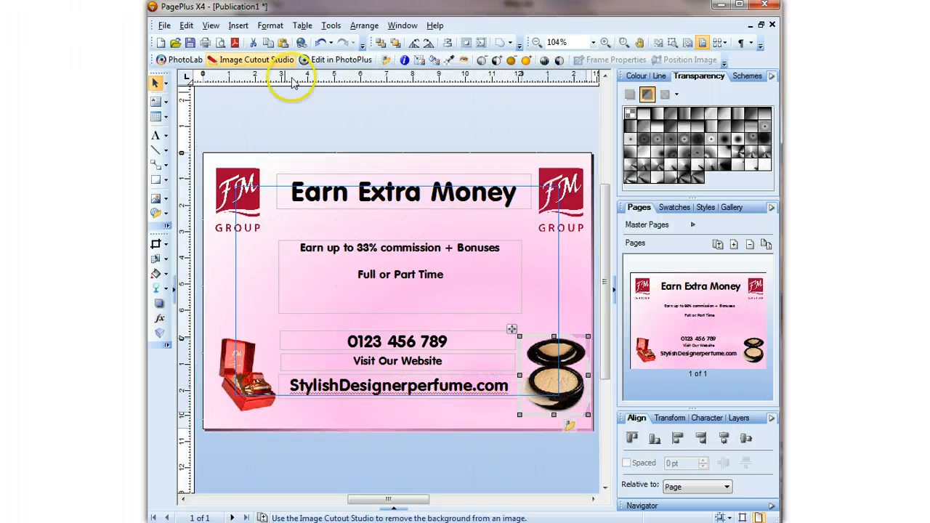
pyautogui.click(379, 43)
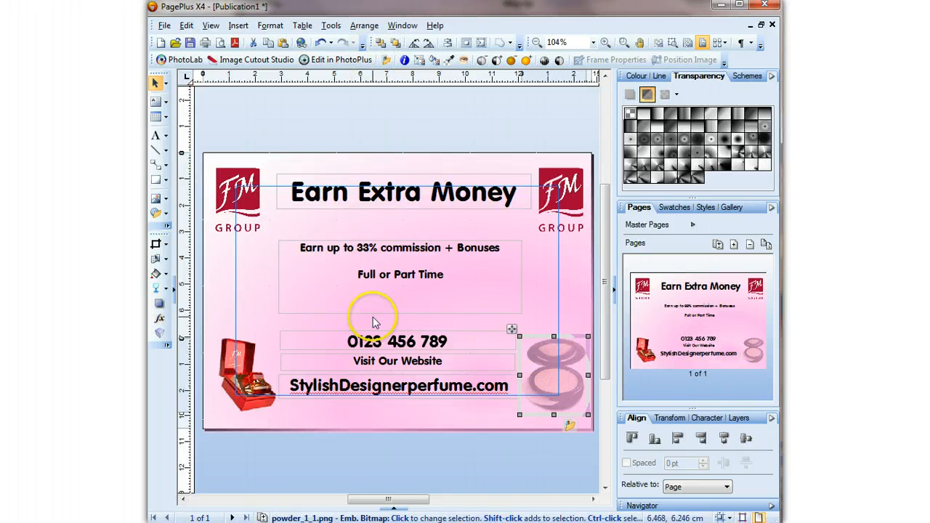
pyautogui.click(394, 42)
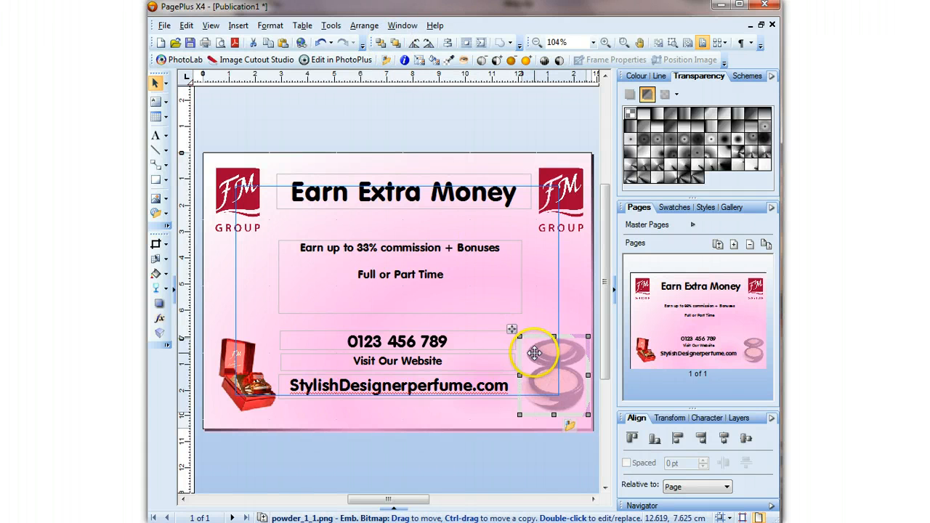
pyautogui.click(395, 43)
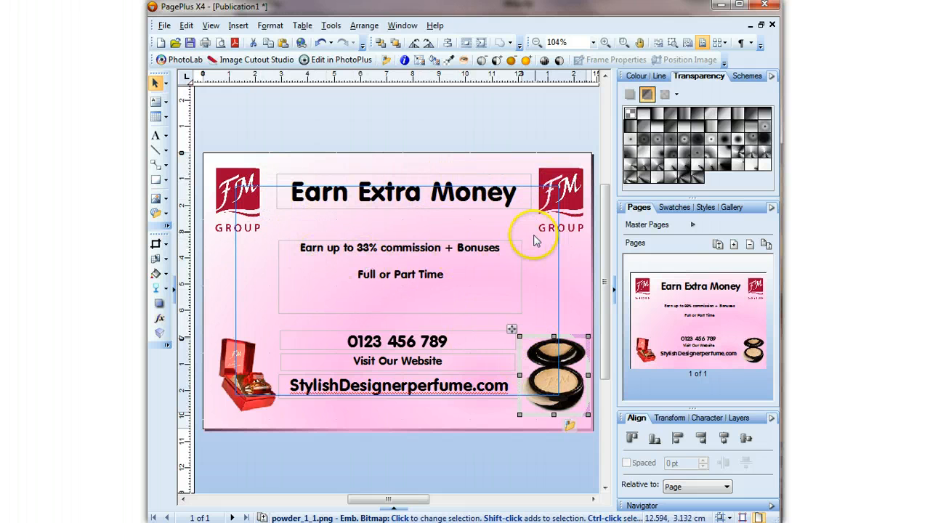
pyautogui.click(348, 342)
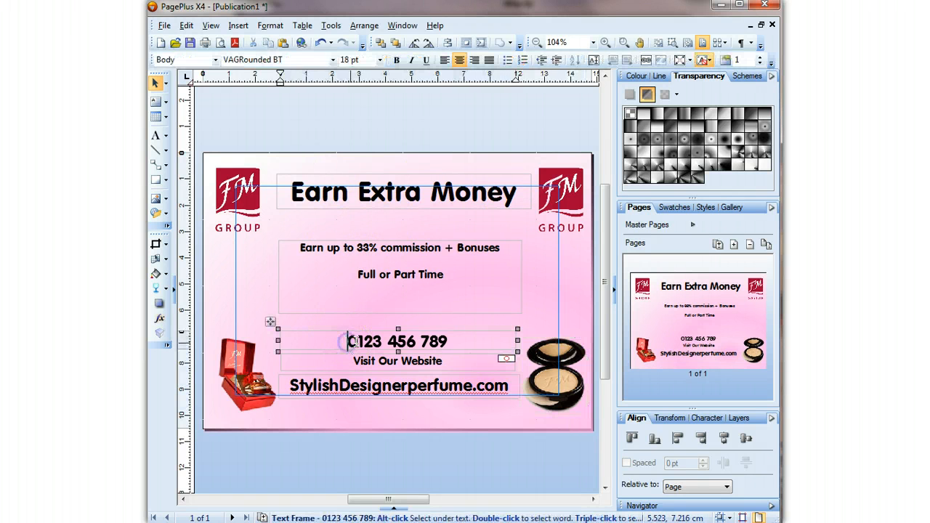
pyautogui.click(449, 361)
pyautogui.moveTo(449, 361); pyautogui.dragTo(352, 361)
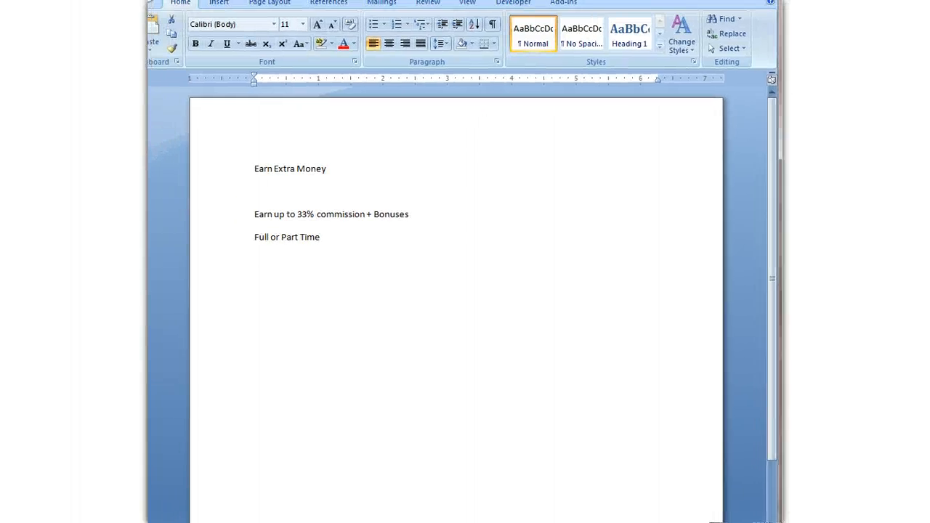
# Switch to Word and select the "Earn up to 33% commission + Bonuses" and "Full or Part Time" lines.
pyautogui.moveTo(406, 0); pyautogui.dragTo(422, 5)
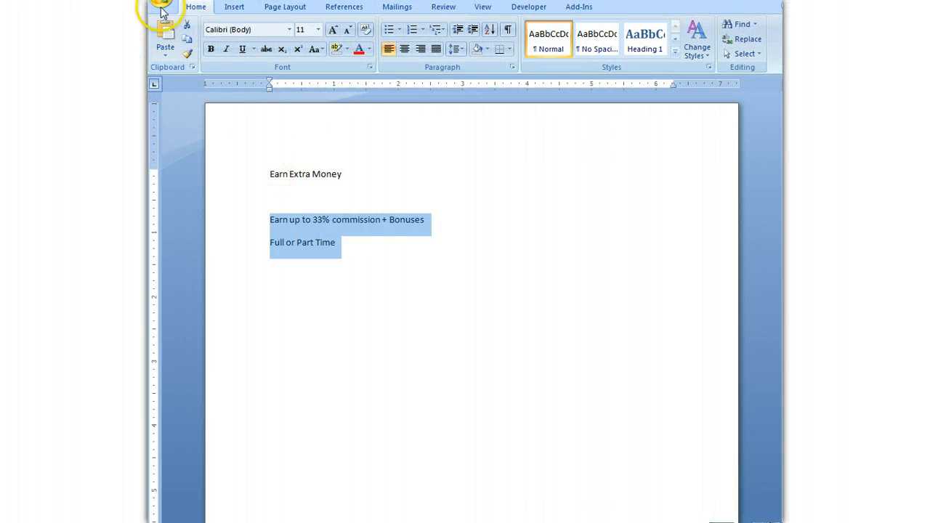